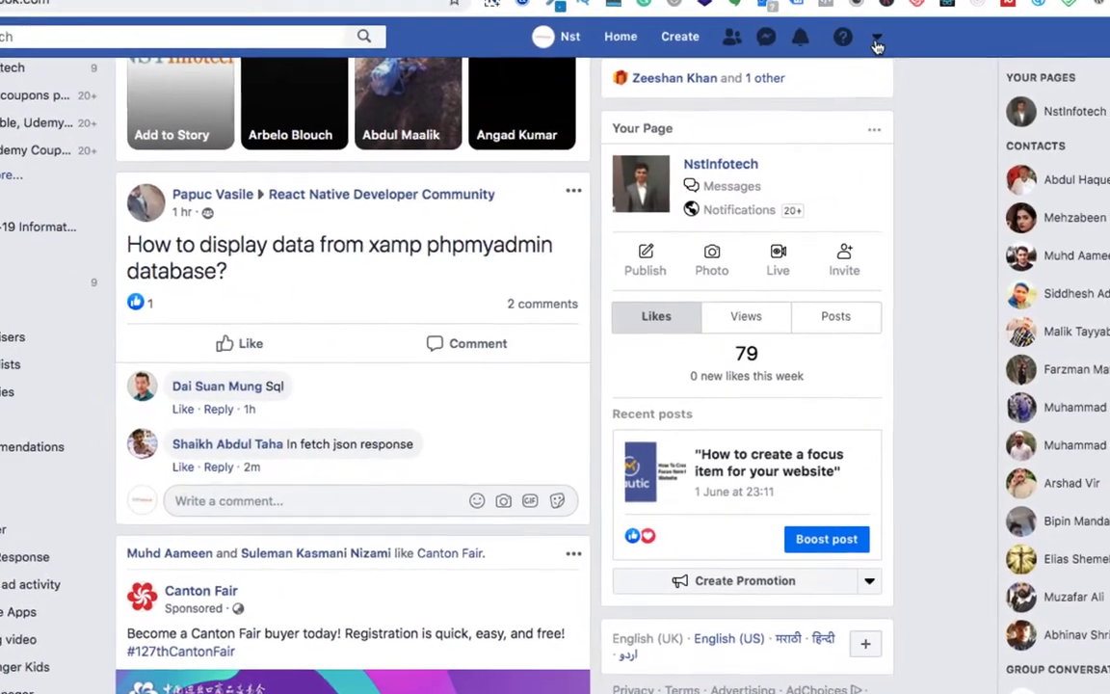
{"action": "left_click", "coordinate": [853, 95]}
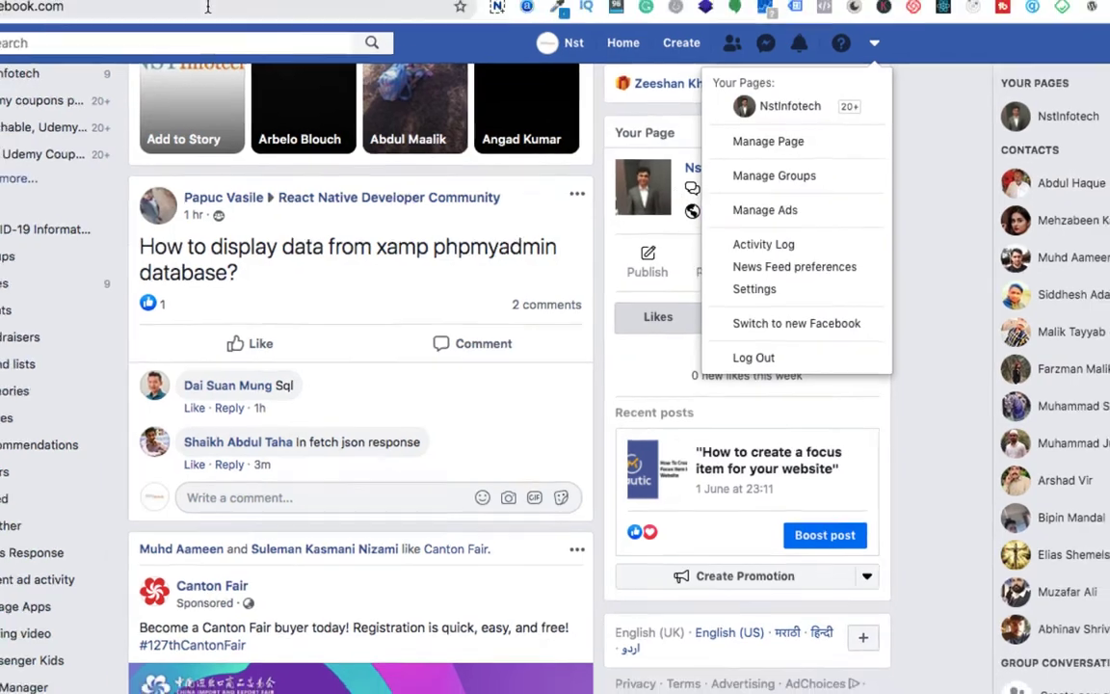
{"action": "left_click", "coordinate": [245, 60]}
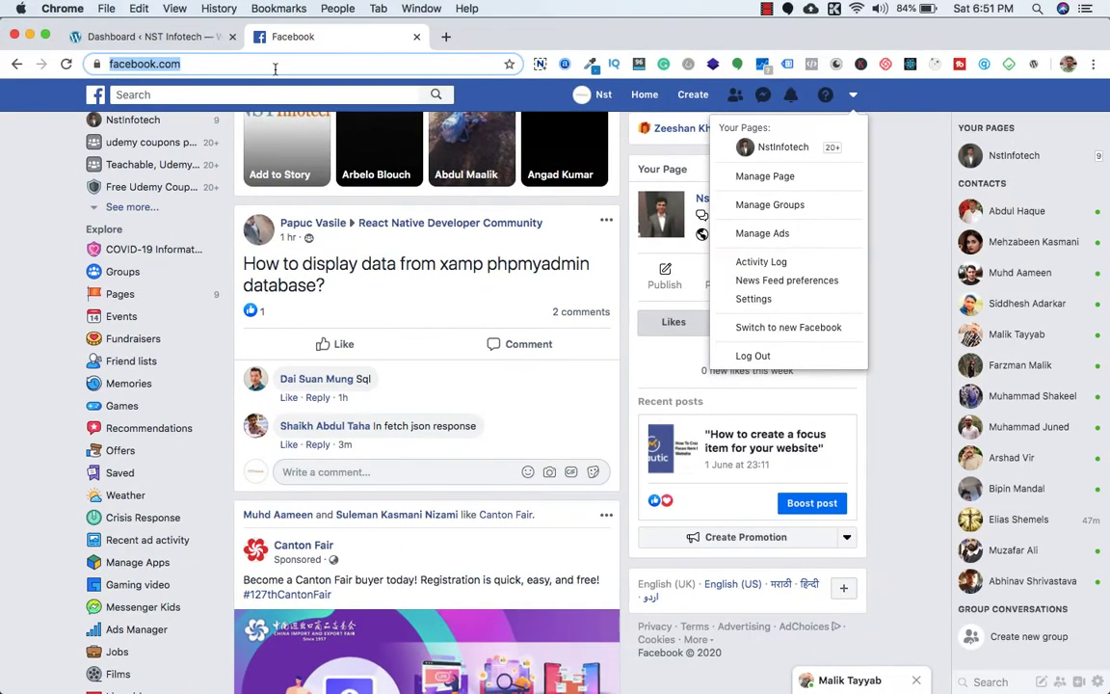
{"action": "left_click", "coordinate": [275, 65]}
{"action": "type", "text": "/ads"}
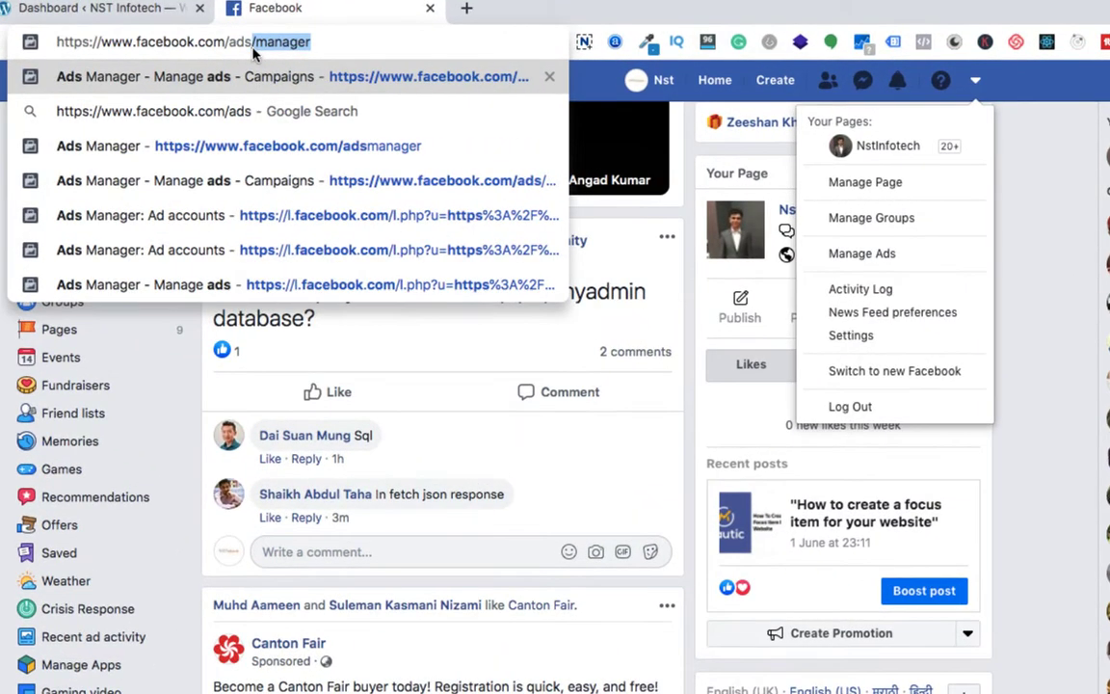
{"action": "type", "text": "manager"}
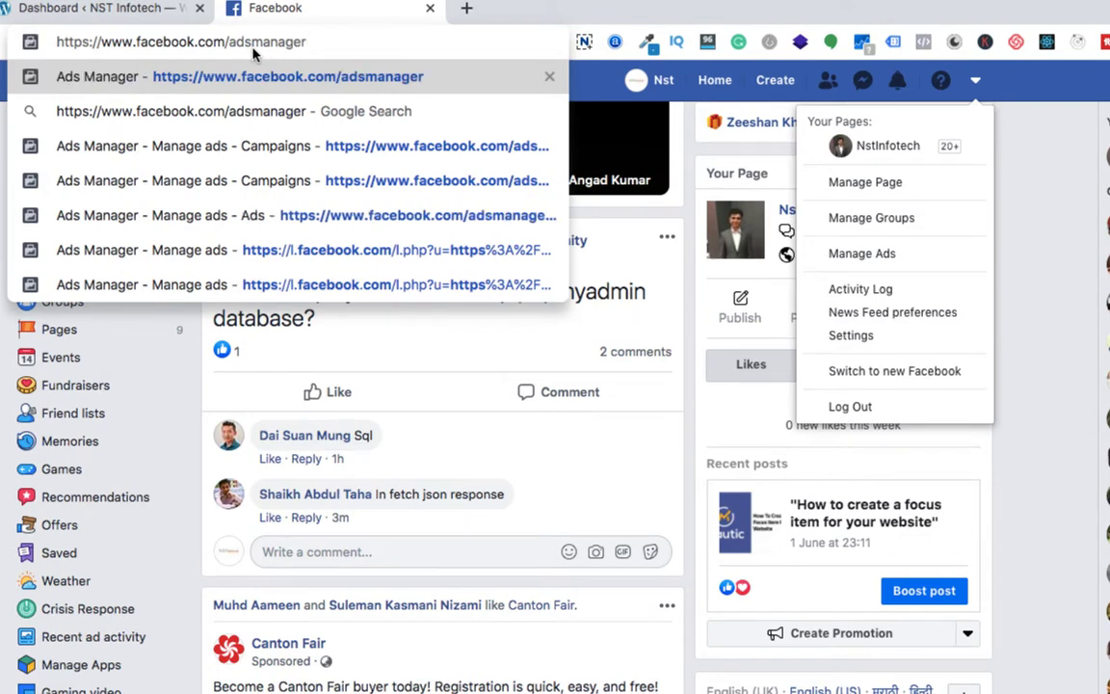
{"action": "left_click", "coordinate": [977, 87]}
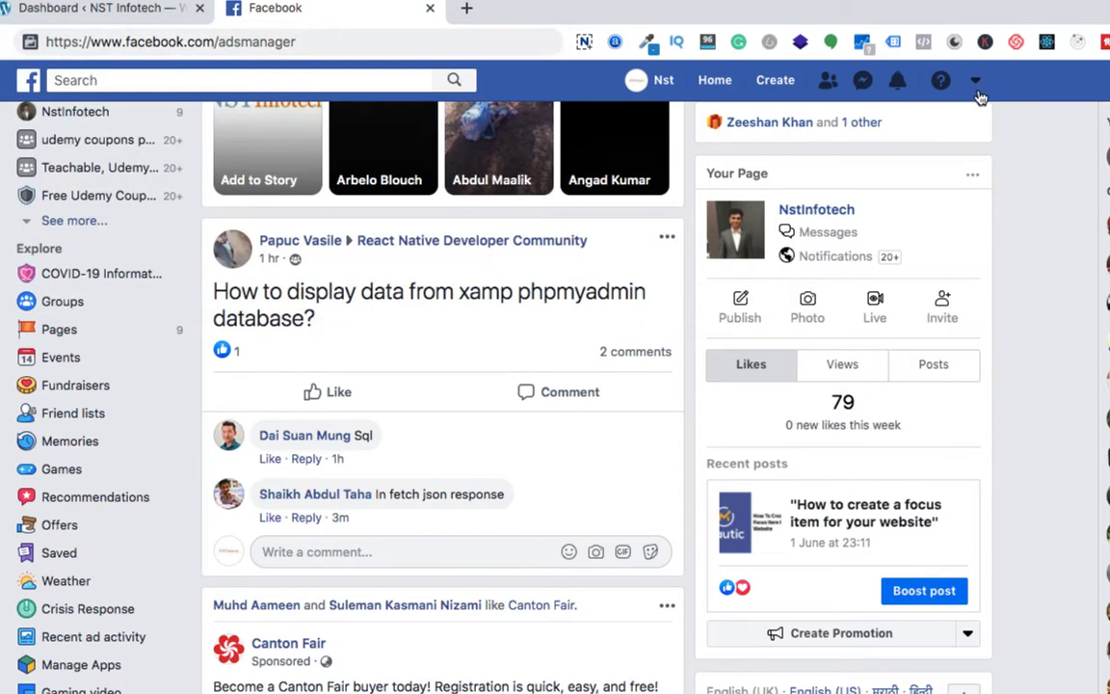
Go to the ads management area from the account options and open the Nst Infotech ad account.
{"action": "left_click", "coordinate": [976, 85]}
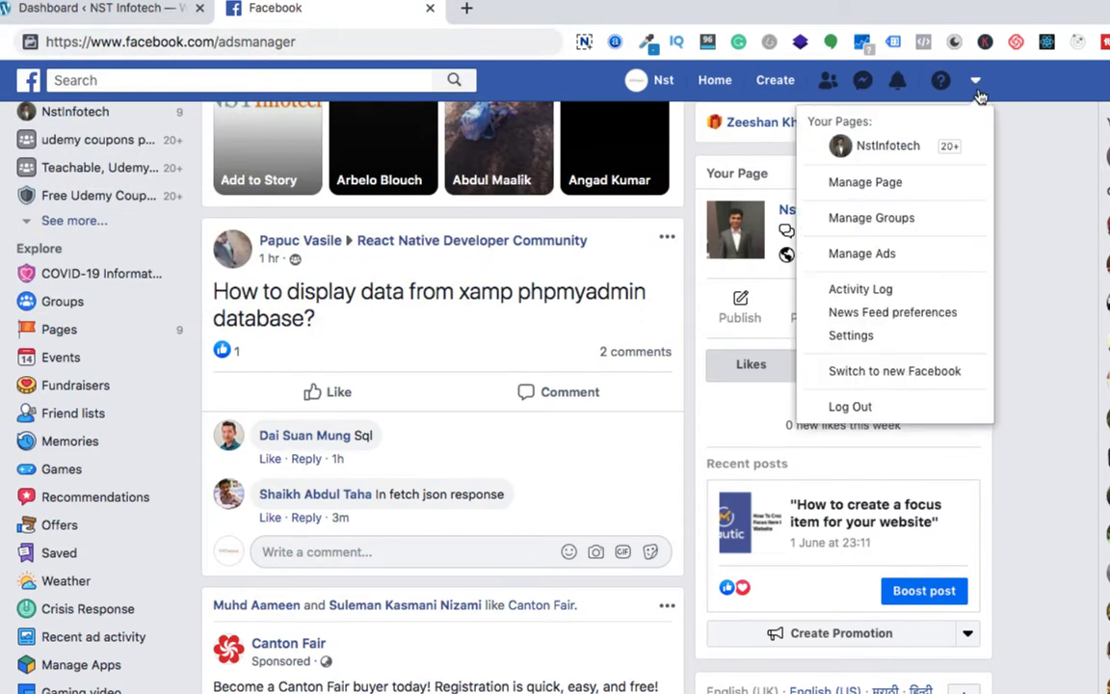
{"action": "left_click", "coordinate": [855, 256]}
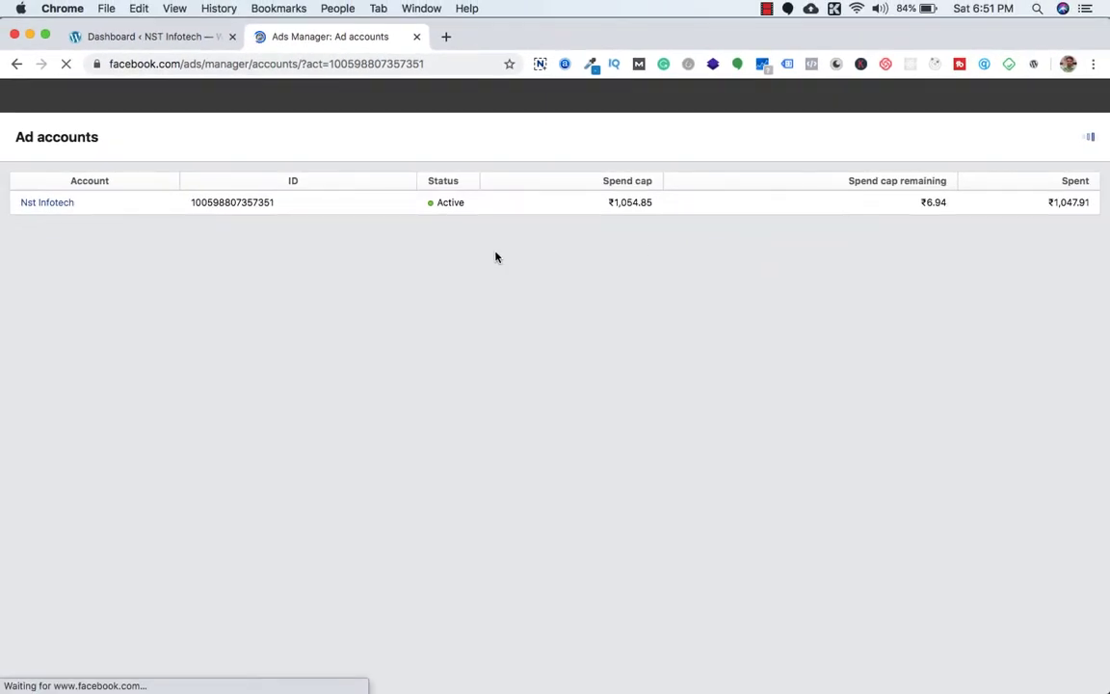
{"action": "left_click", "coordinate": [57, 207]}
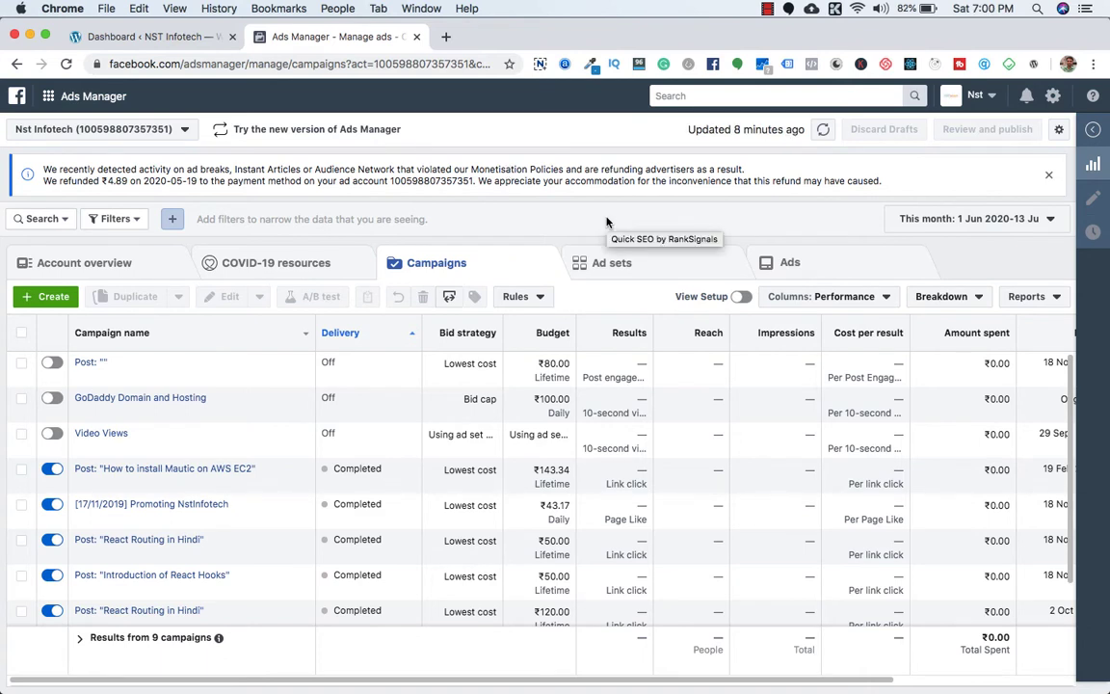
Switch to the last listed Chrome profile and look through the full Explore list on its Facebook home page.
{"action": "left_click", "coordinate": [336, 8]}
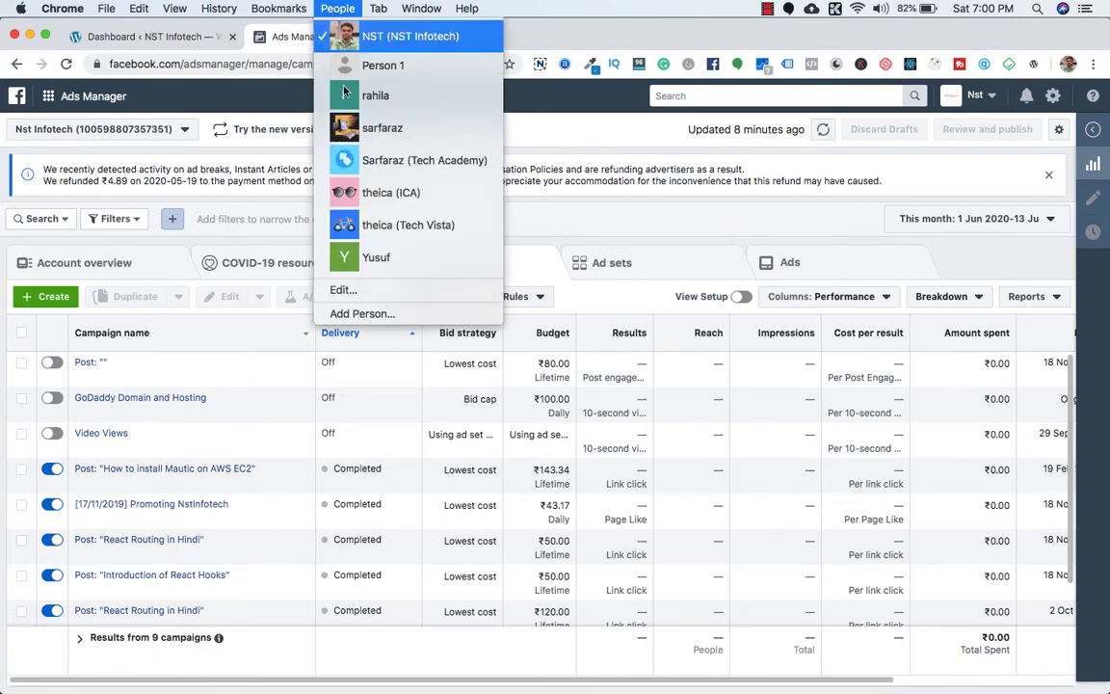
{"action": "left_click", "coordinate": [376, 252]}
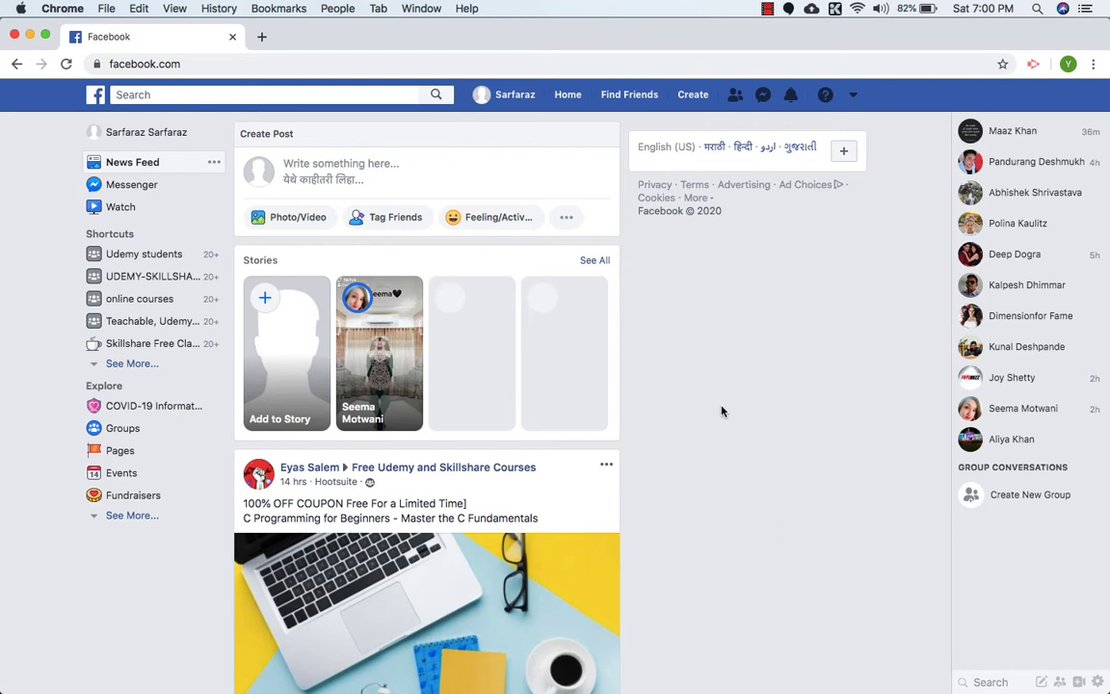
{"action": "left_click", "coordinate": [135, 521]}
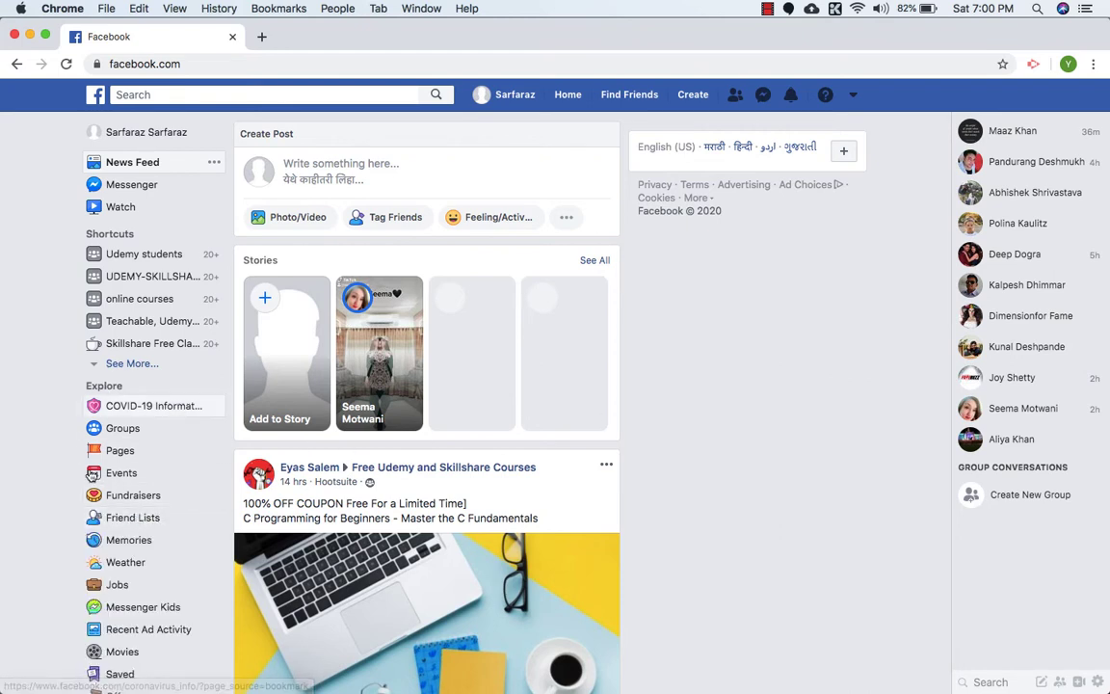
{"action": "scroll", "coordinate": [90, 519], "scroll_direction": "down", "scroll_amount": 2}
{"action": "scroll", "coordinate": [90, 519], "scroll_direction": "down", "scroll_amount": 3}
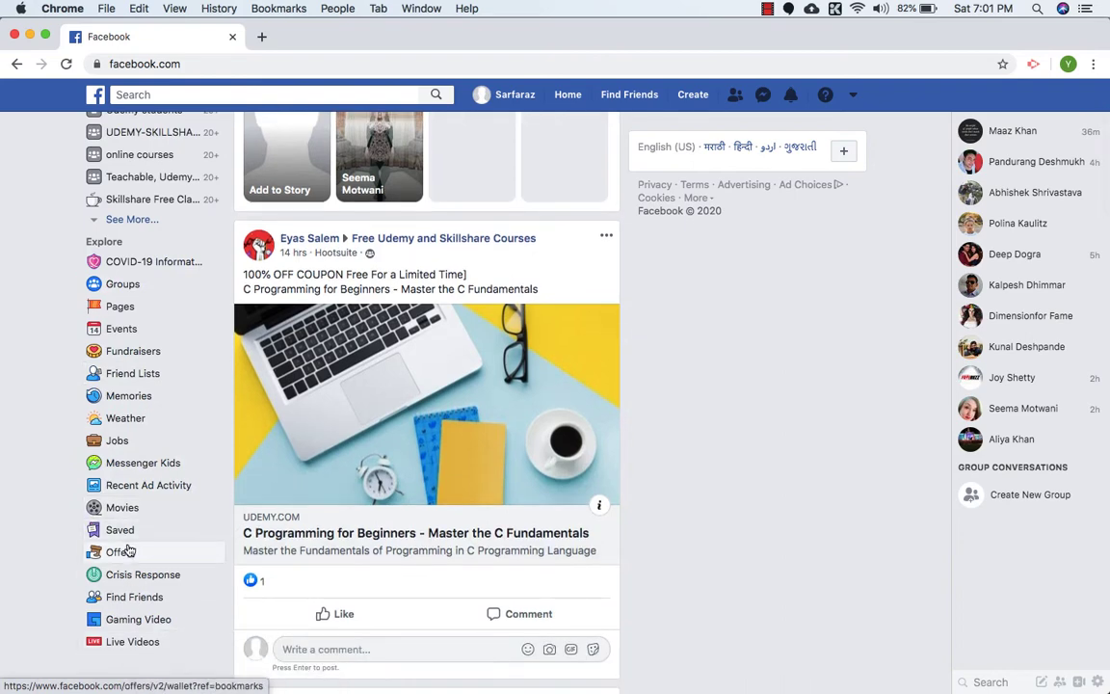
{"action": "scroll", "coordinate": [135, 545], "scroll_direction": "up", "scroll_amount": 5}
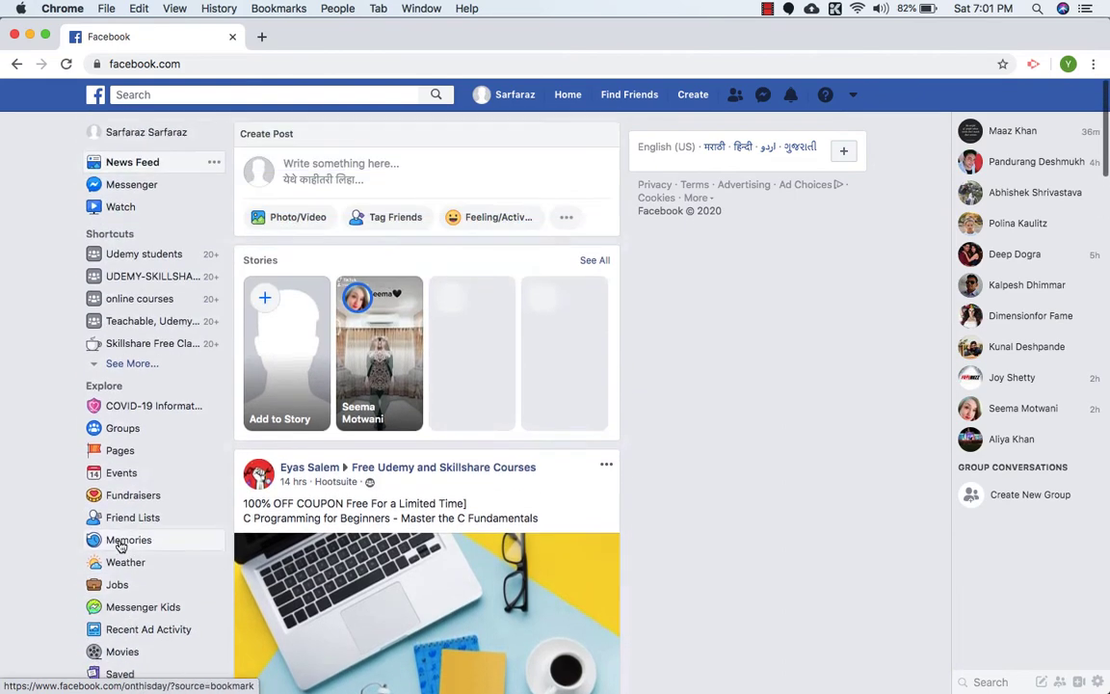
Load facebook.com/adsmanager and accept the non-discrimination policy for advertisers.
{"action": "left_click", "coordinate": [853, 98]}
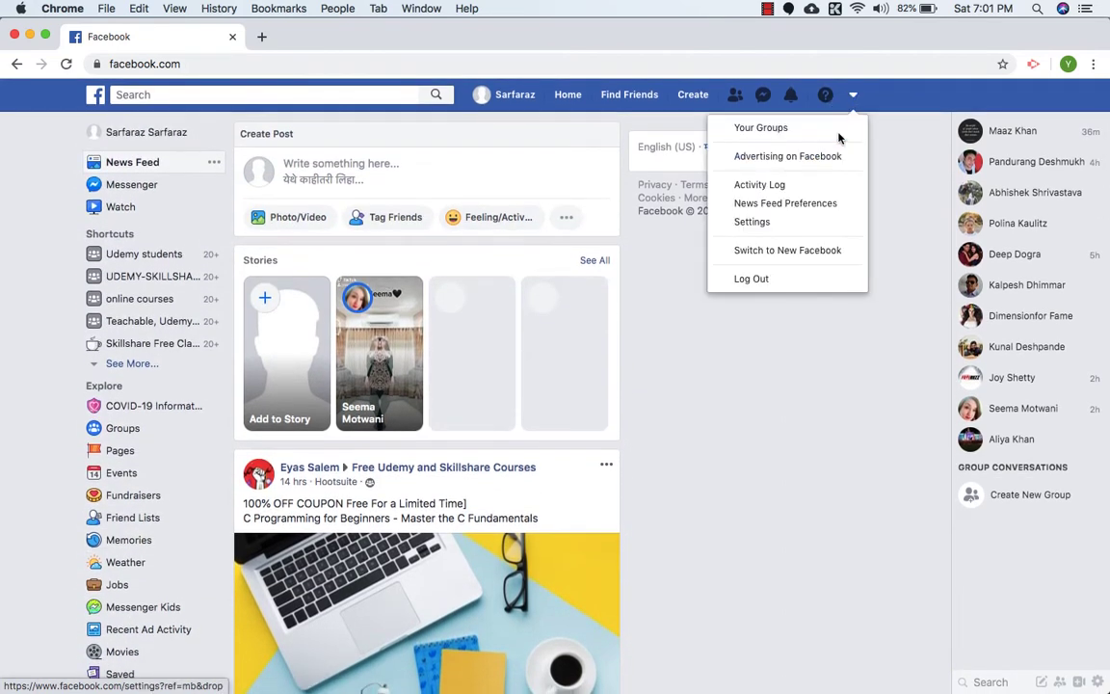
{"action": "left_click", "coordinate": [811, 322]}
{"action": "left_click", "coordinate": [261, 70]}
{"action": "left_click", "coordinate": [261, 68]}
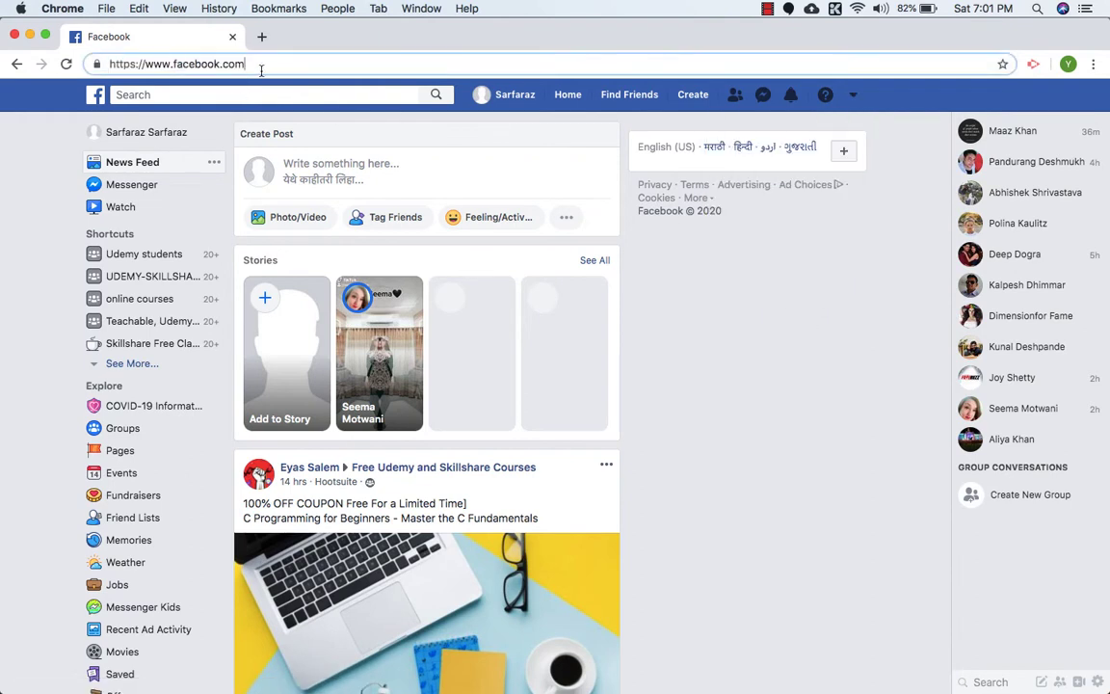
{"action": "type", "text": "/adsmanager"}
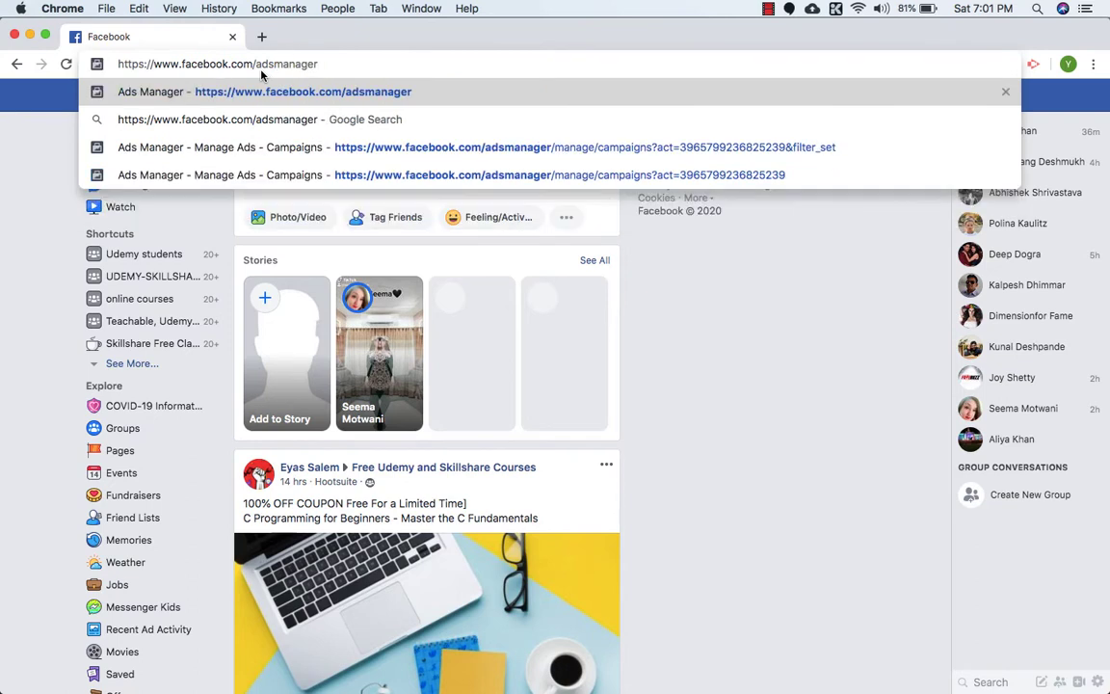
{"action": "key", "text": "Return"}
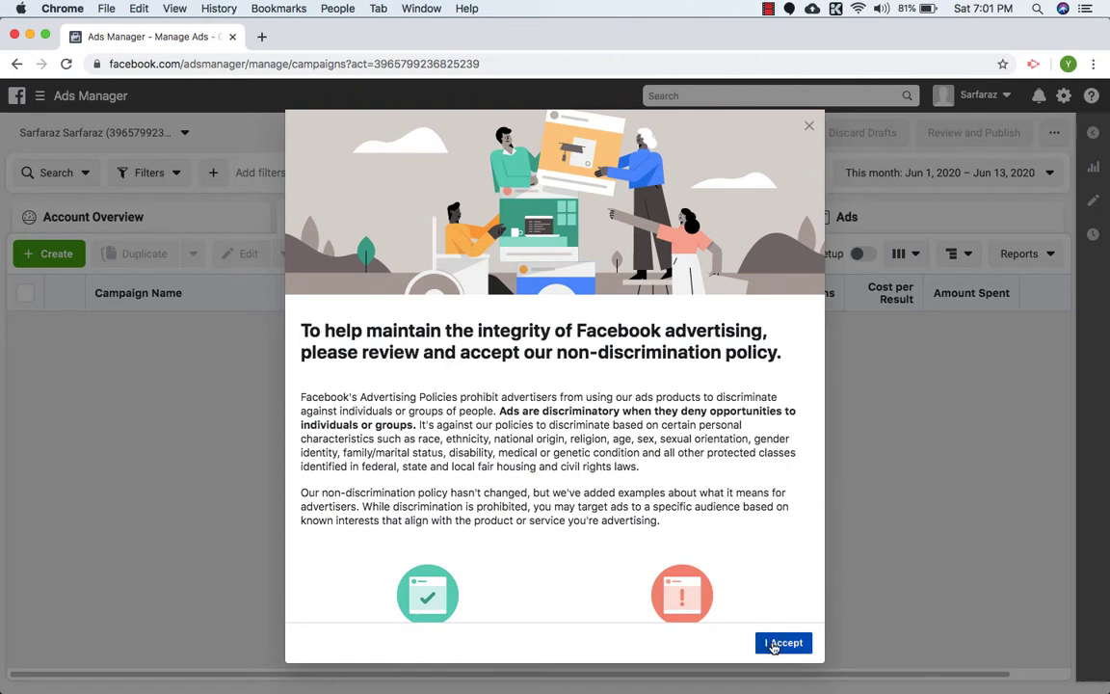
{"action": "left_click", "coordinate": [777, 643]}
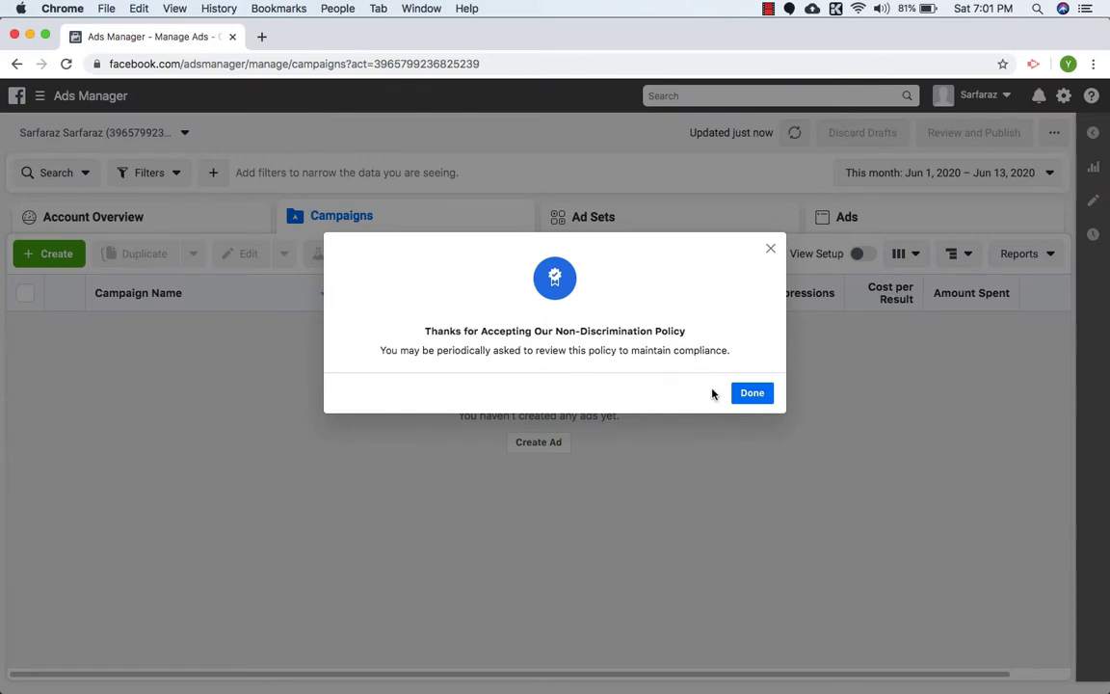
{"action": "left_click", "coordinate": [745, 397]}
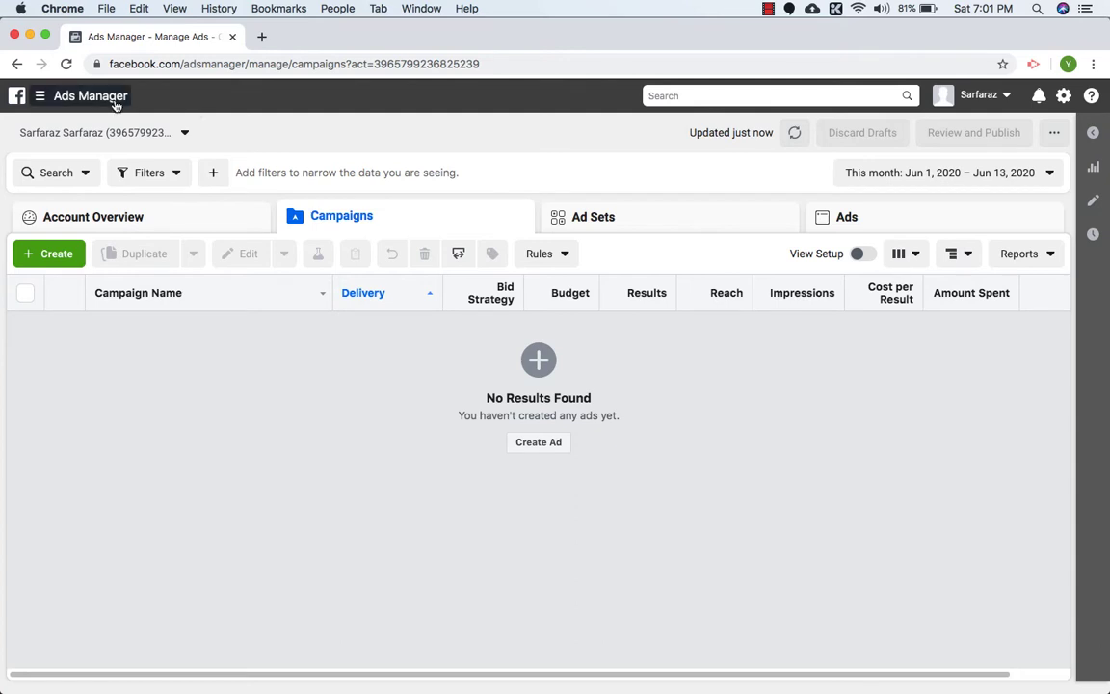
Open Events Manager and start the Facebook Pixel setup for tracking website activities.
{"action": "left_click", "coordinate": [53, 95]}
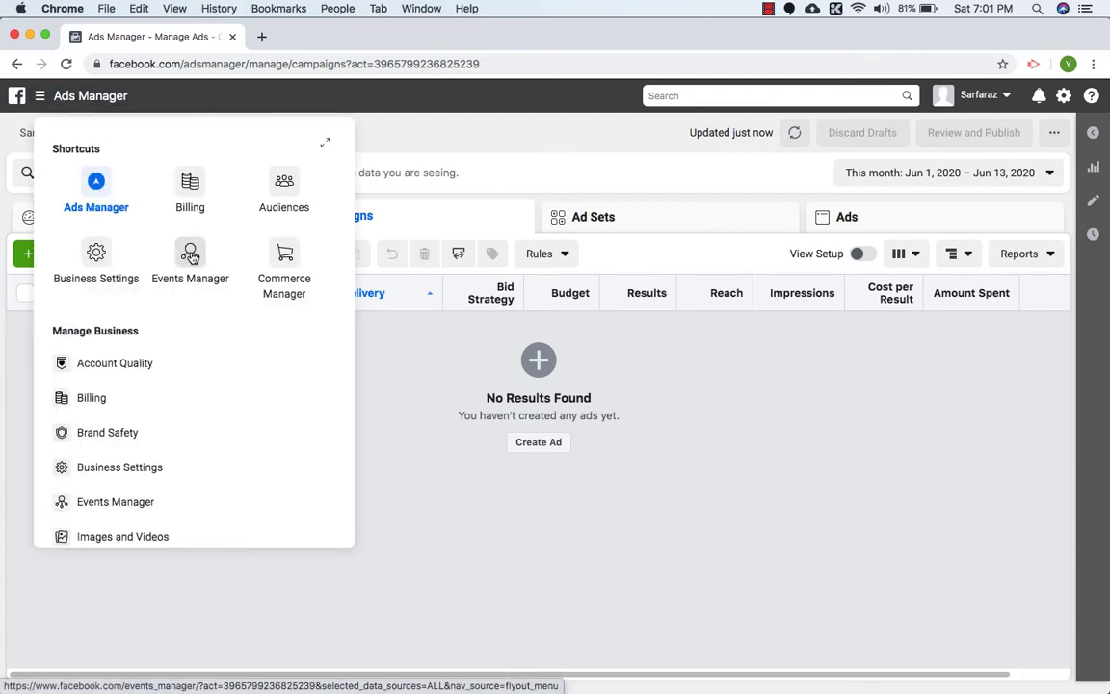
{"action": "left_click", "coordinate": [191, 256]}
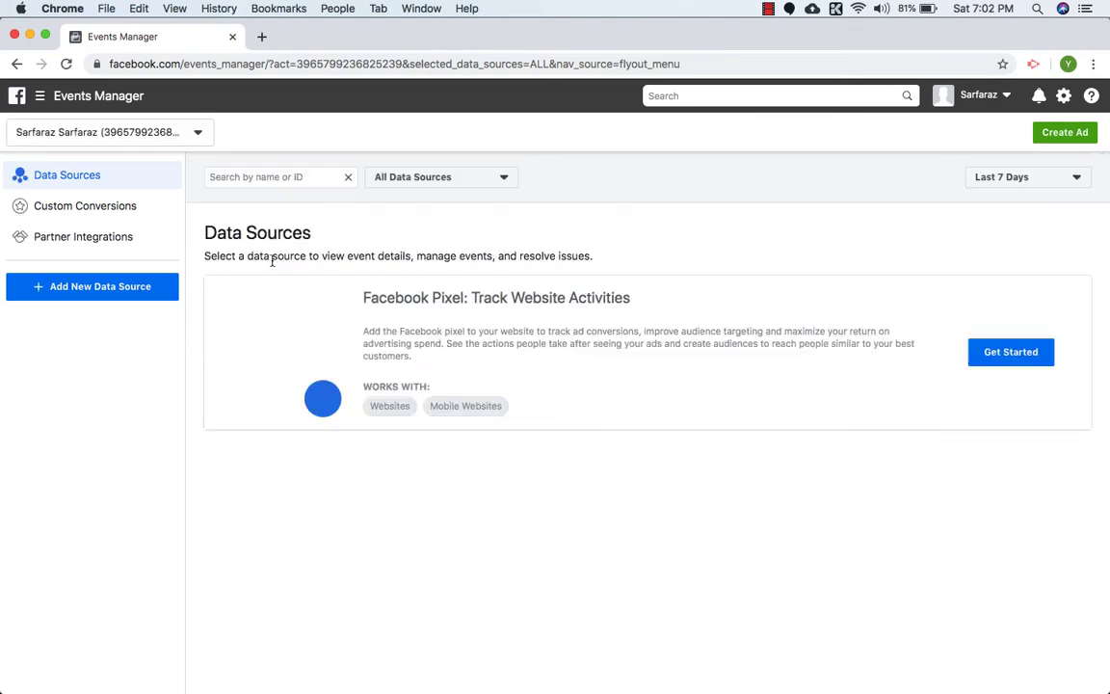
{"action": "scroll", "coordinate": [523, 289], "scroll_direction": "down", "scroll_amount": 2}
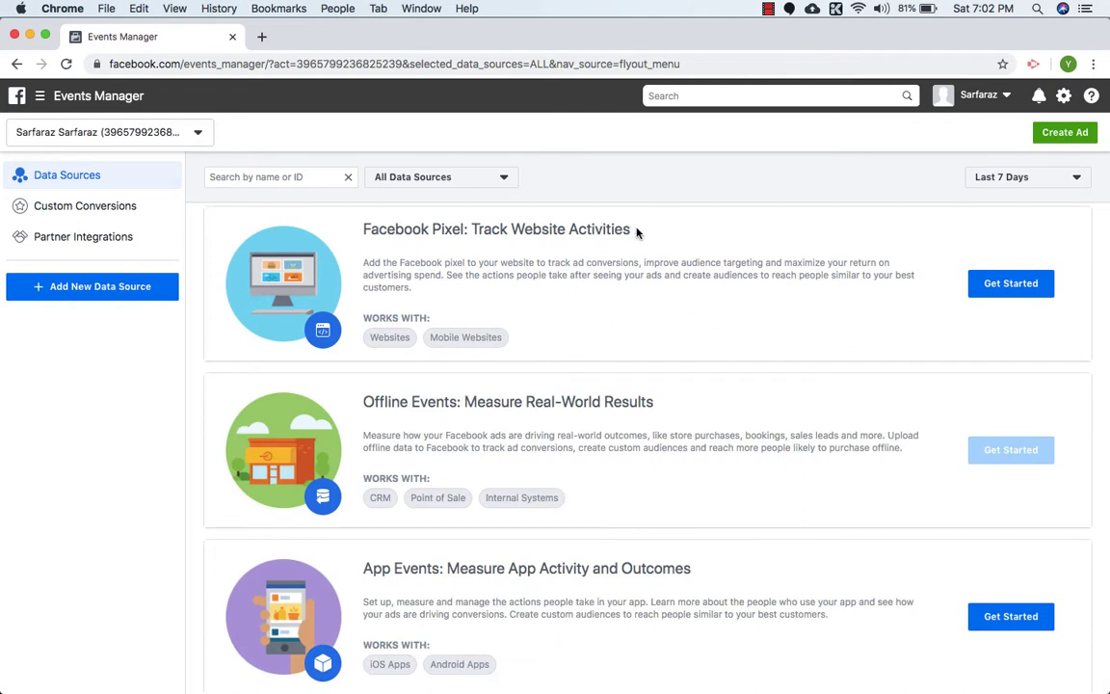
{"action": "scroll", "coordinate": [676, 265], "scroll_direction": "up", "scroll_amount": 1}
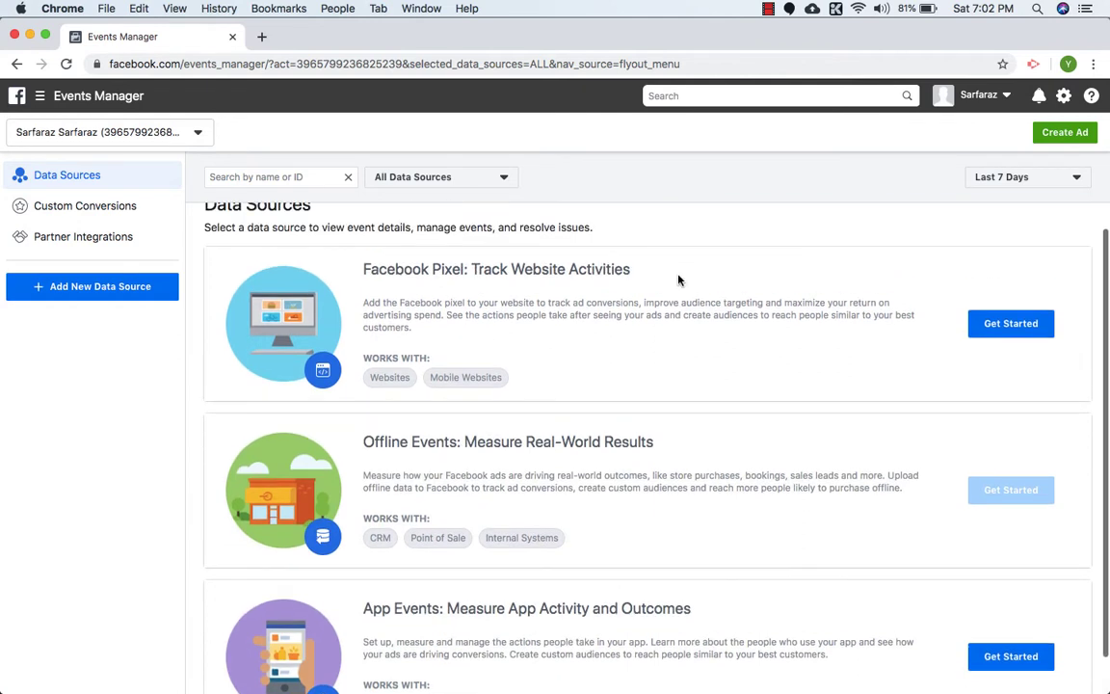
{"action": "left_click", "coordinate": [987, 330]}
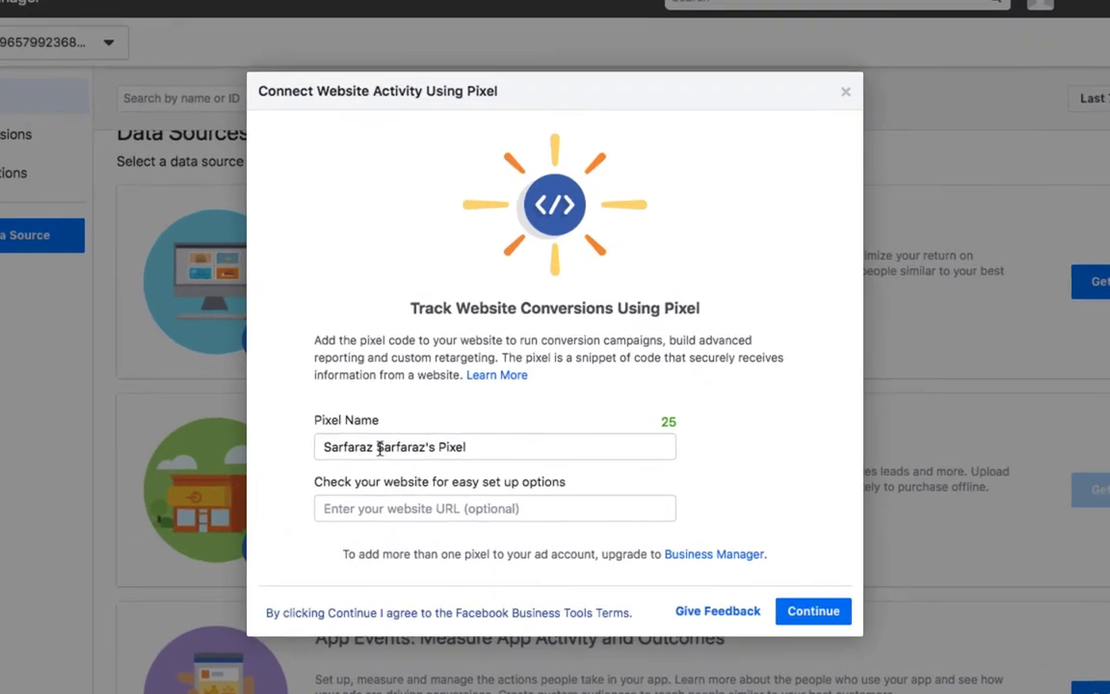
Remove the repeated first word from the pixel name and create the pixel without a website URL.
{"action": "left_click", "coordinate": [378, 449]}
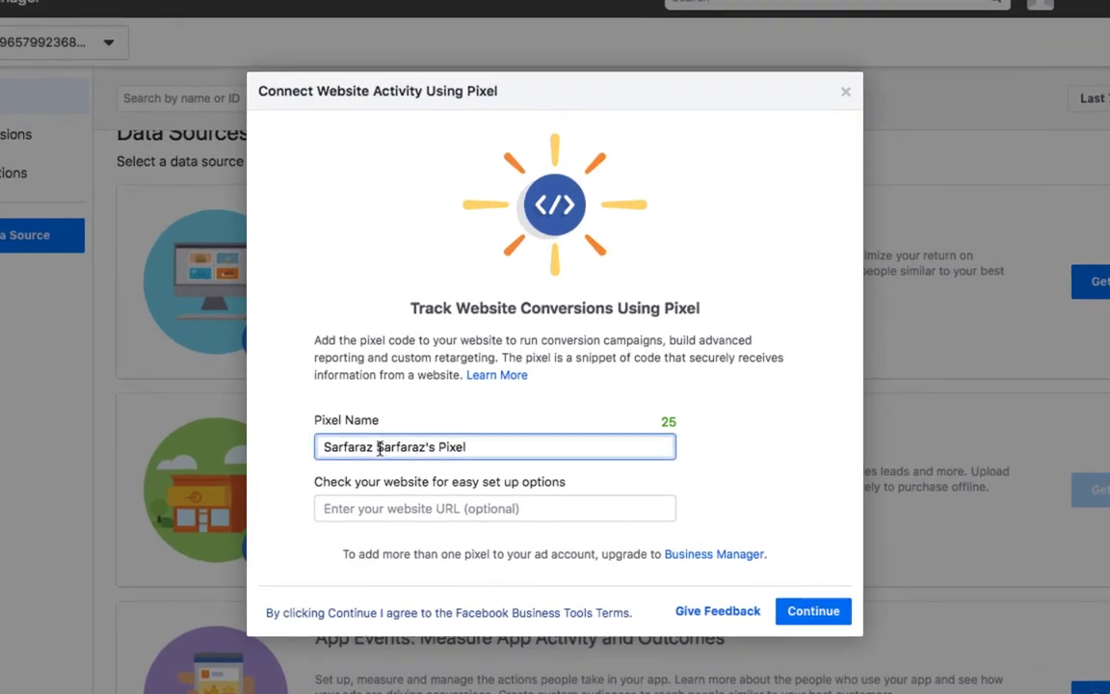
{"action": "key", "text": "BackSpace"}
{"action": "key", "text": "BackSpace"}
{"action": "key", "text": "BackSpace"}
{"action": "key", "text": "BackSpace"}
{"action": "key", "text": "BackSpace"}
{"action": "key", "text": "BackSpace"}
{"action": "key", "text": "BackSpace"}
{"action": "key", "text": "BackSpace"}
{"action": "key", "text": "BackSpace"}
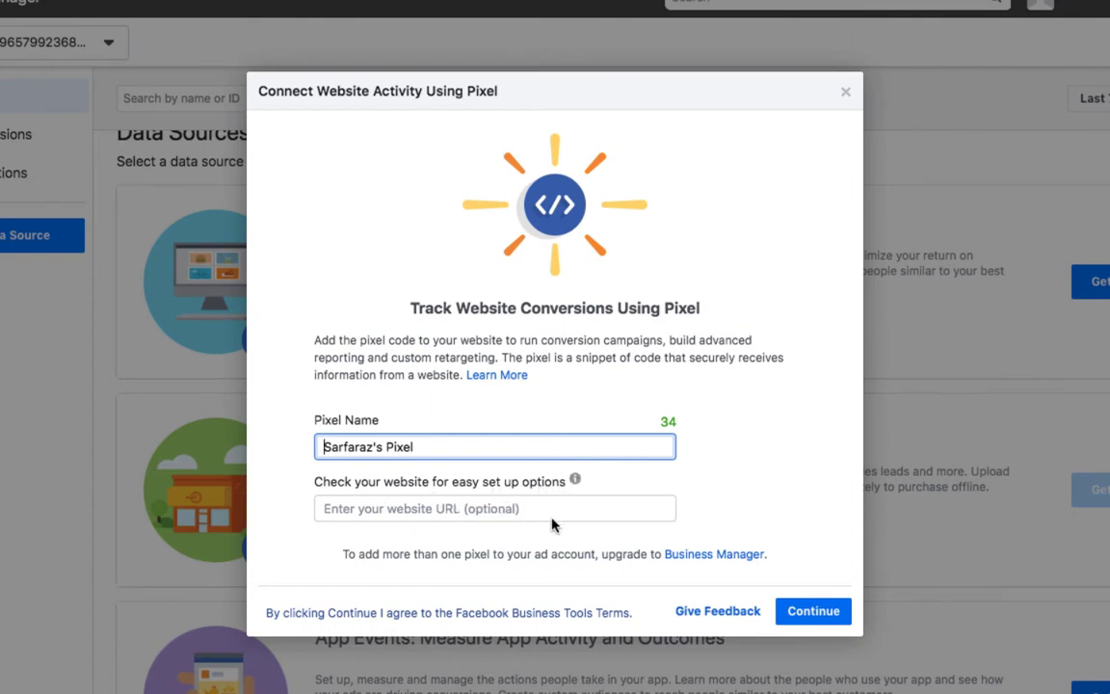
{"action": "left_click", "coordinate": [820, 618]}
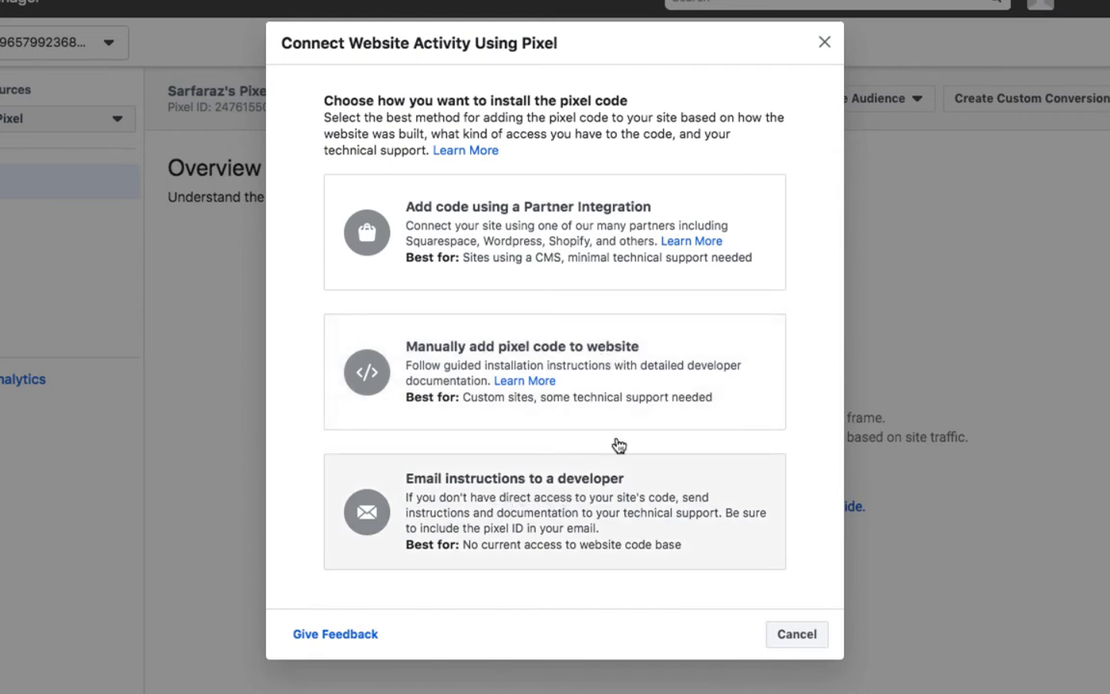
Choose to add the pixel code to the website manually and copy the base code to the clipboard.
{"action": "left_click", "coordinate": [585, 377]}
{"action": "scroll", "coordinate": [534, 416], "scroll_direction": "down", "scroll_amount": 2}
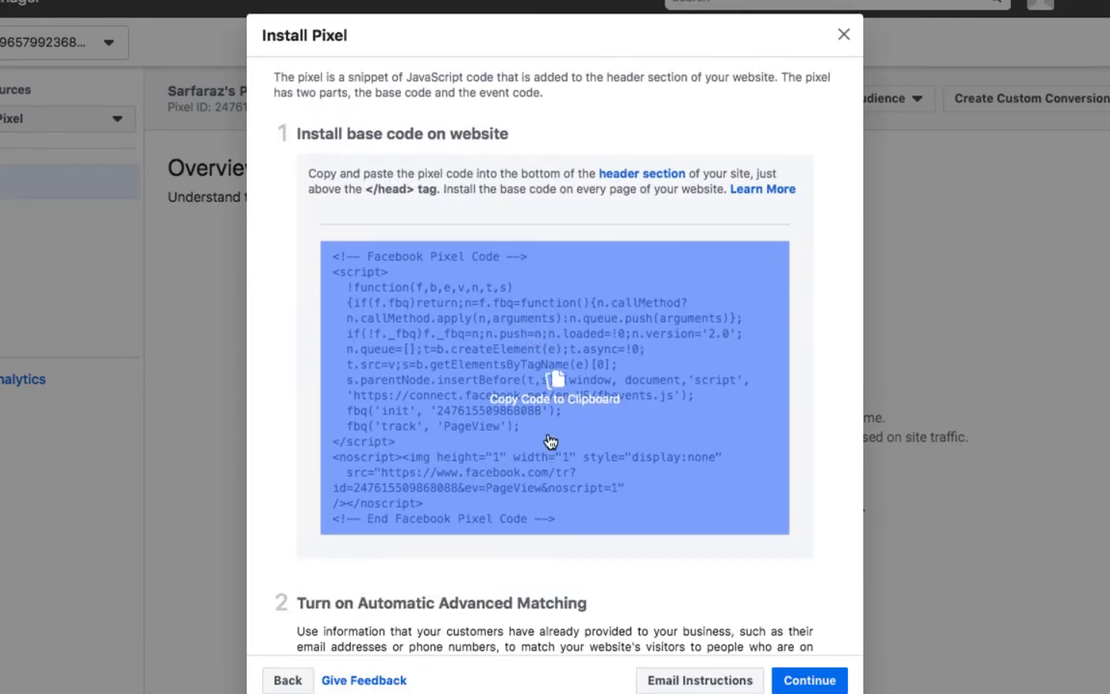
{"action": "left_click", "coordinate": [555, 383]}
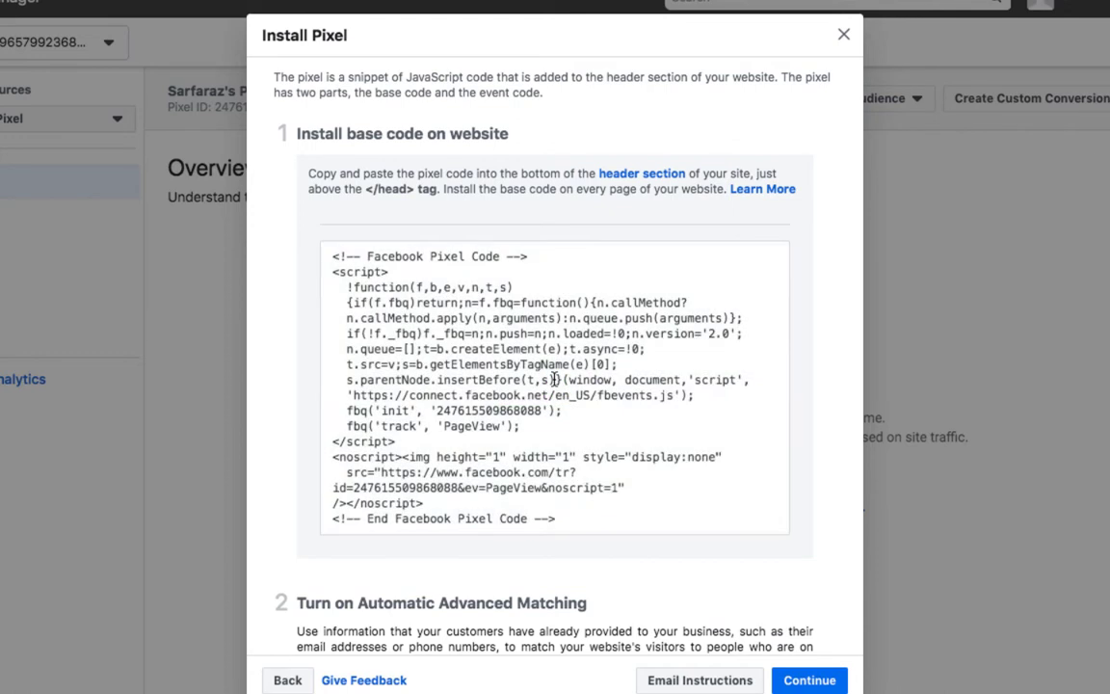
Proceed to the event code stage of the pixel installation and exit the setup without adding events.
{"action": "scroll", "coordinate": [555, 380], "scroll_direction": "down", "scroll_amount": 1}
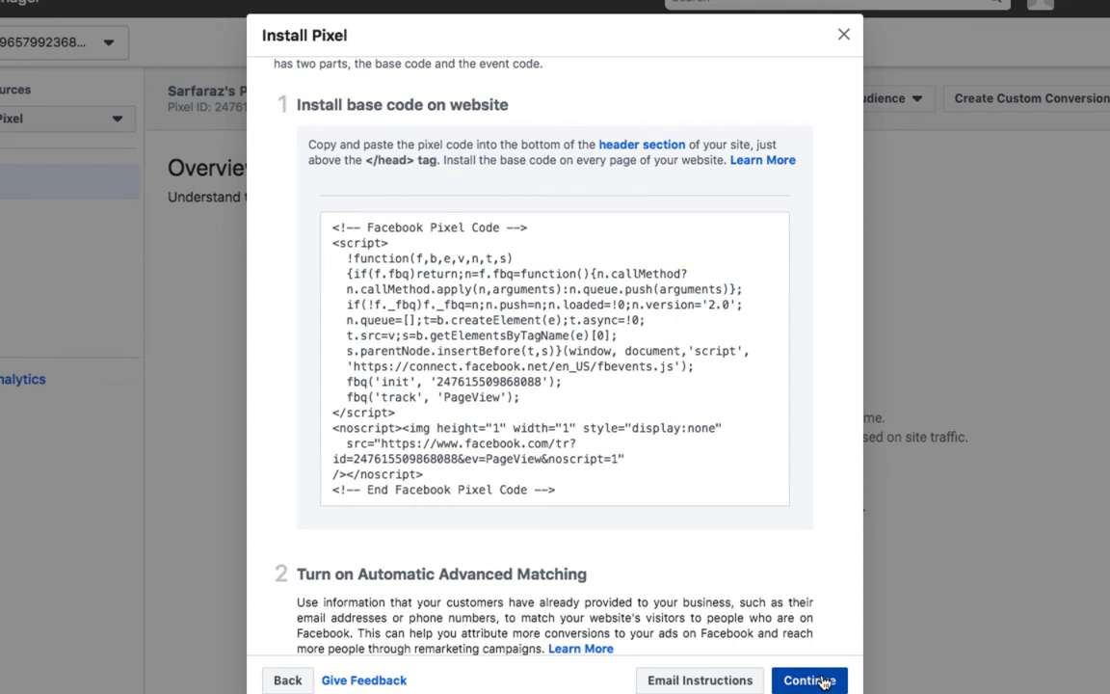
{"action": "left_click", "coordinate": [810, 681]}
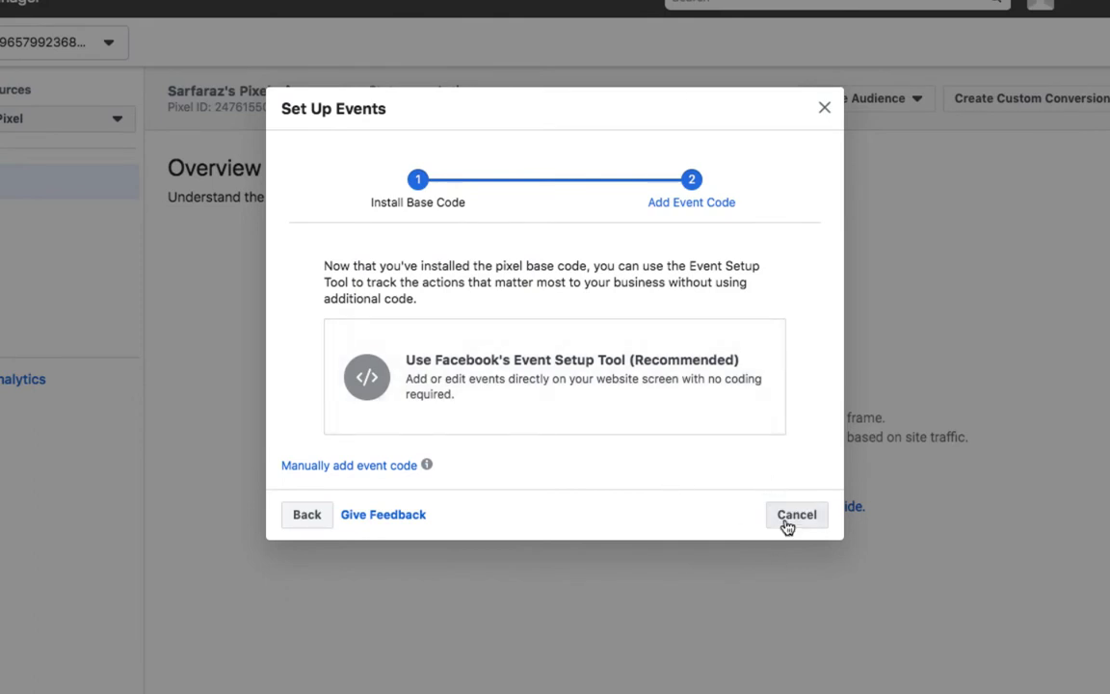
{"action": "left_click", "coordinate": [798, 514]}
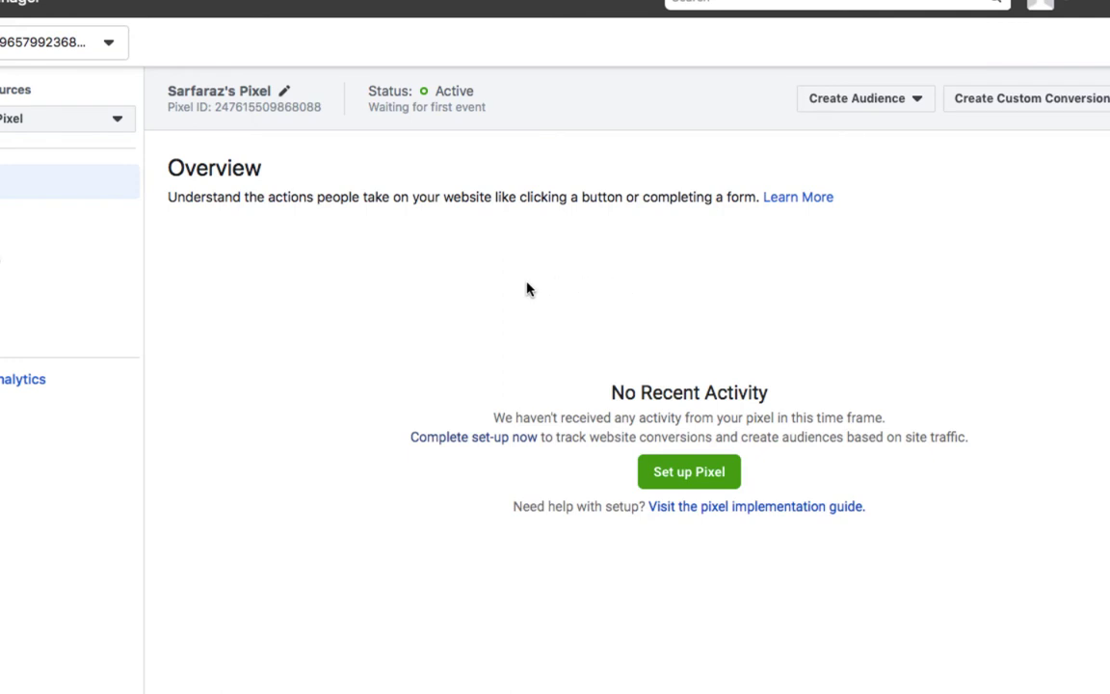
Reopen the pixel setup with manual code installation and copy the base code again.
{"action": "left_click", "coordinate": [659, 481]}
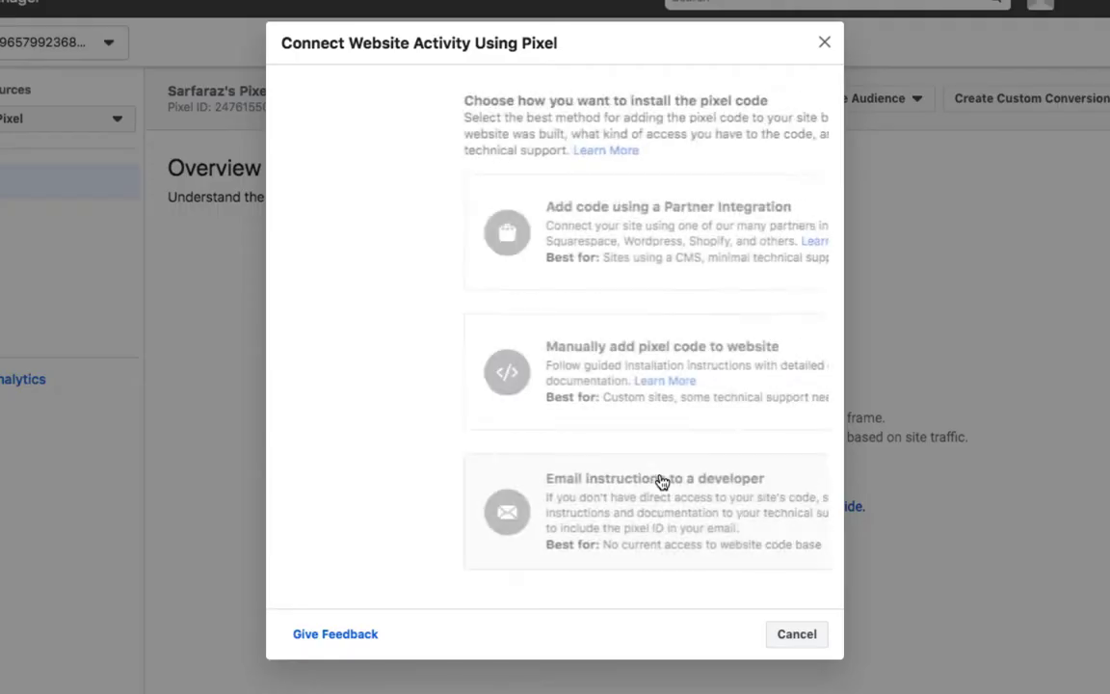
{"action": "left_click", "coordinate": [526, 337]}
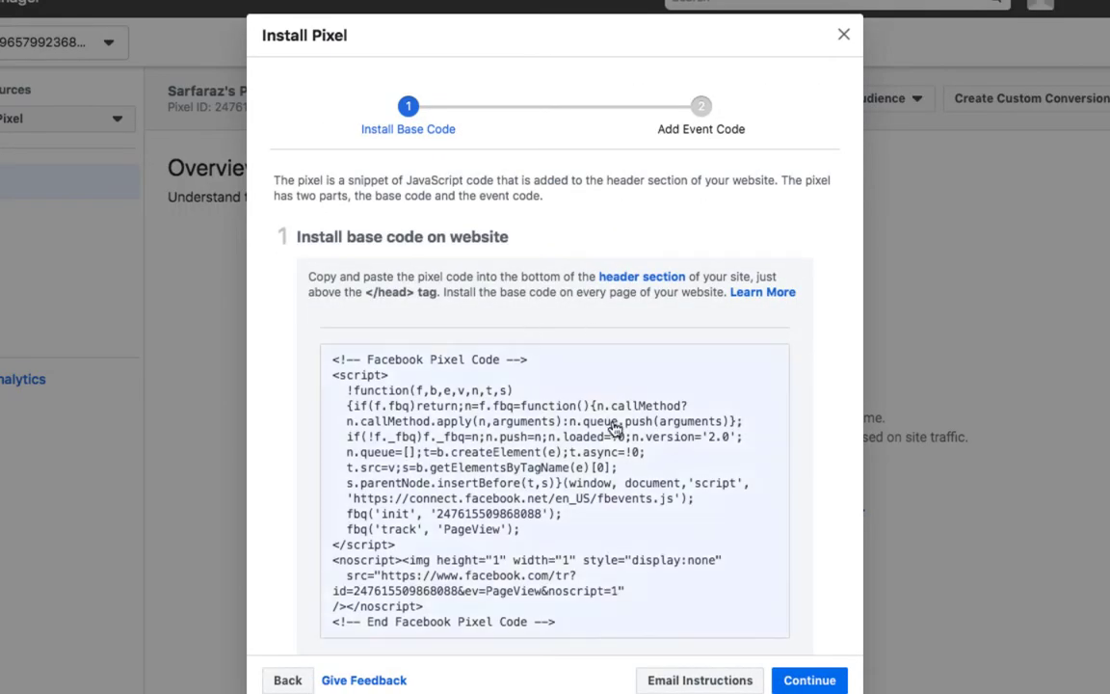
{"action": "scroll", "coordinate": [547, 404], "scroll_direction": "down", "scroll_amount": 2}
{"action": "left_click", "coordinate": [554, 425]}
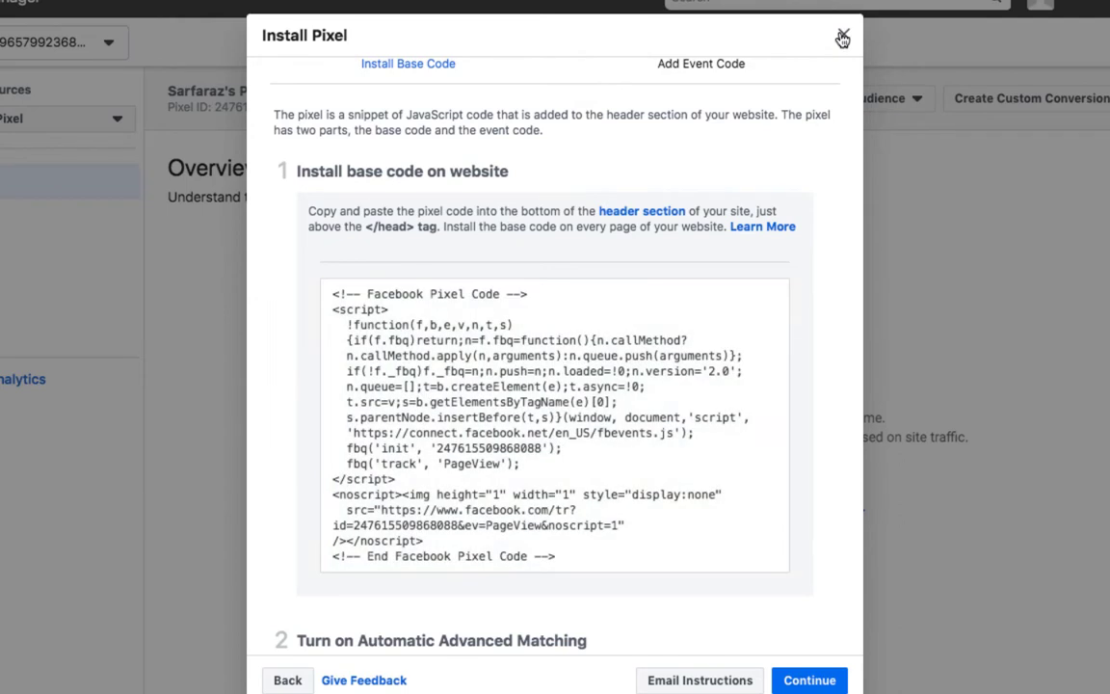
Close the pixel setup and switch to the browser profile that manages the Nst Infotech ad account.
{"action": "left_click", "coordinate": [843, 38]}
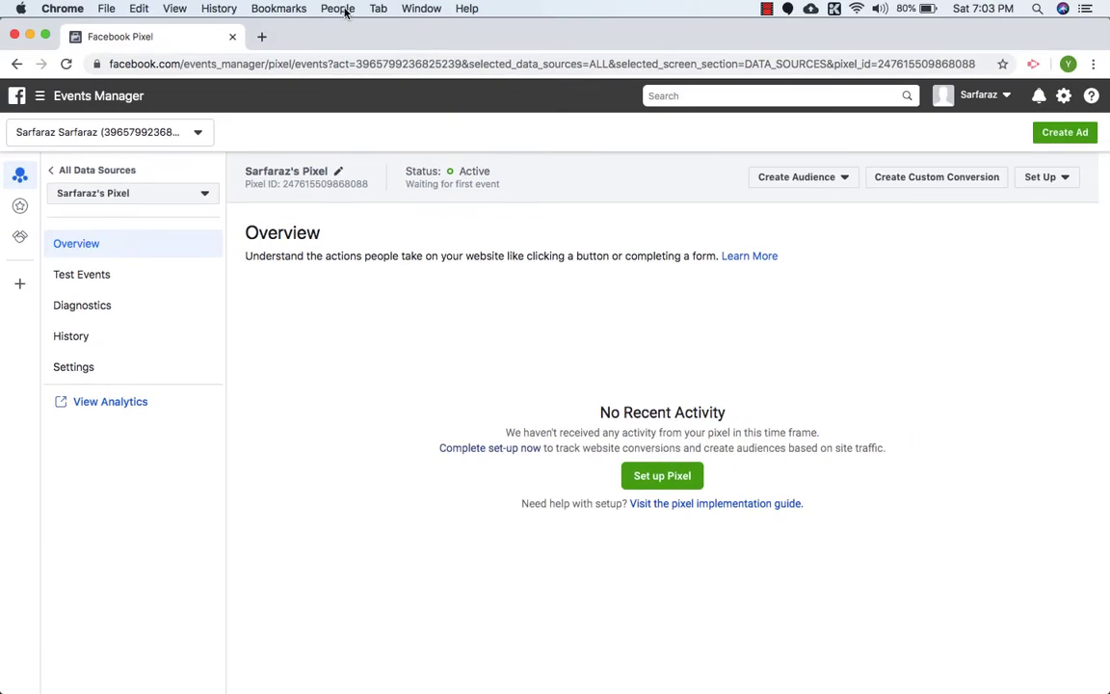
{"action": "left_click", "coordinate": [344, 10]}
{"action": "left_click", "coordinate": [356, 34]}
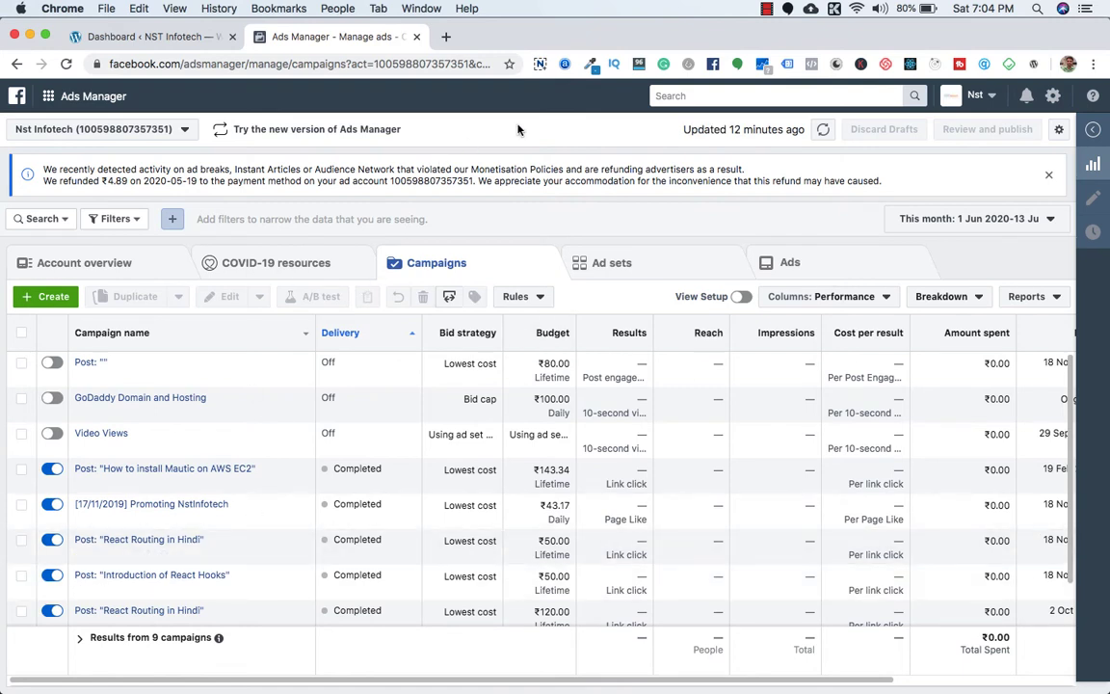
Open Events Manager for the Nst Infotech ad account and switch to its new version.
{"action": "left_click", "coordinate": [87, 96]}
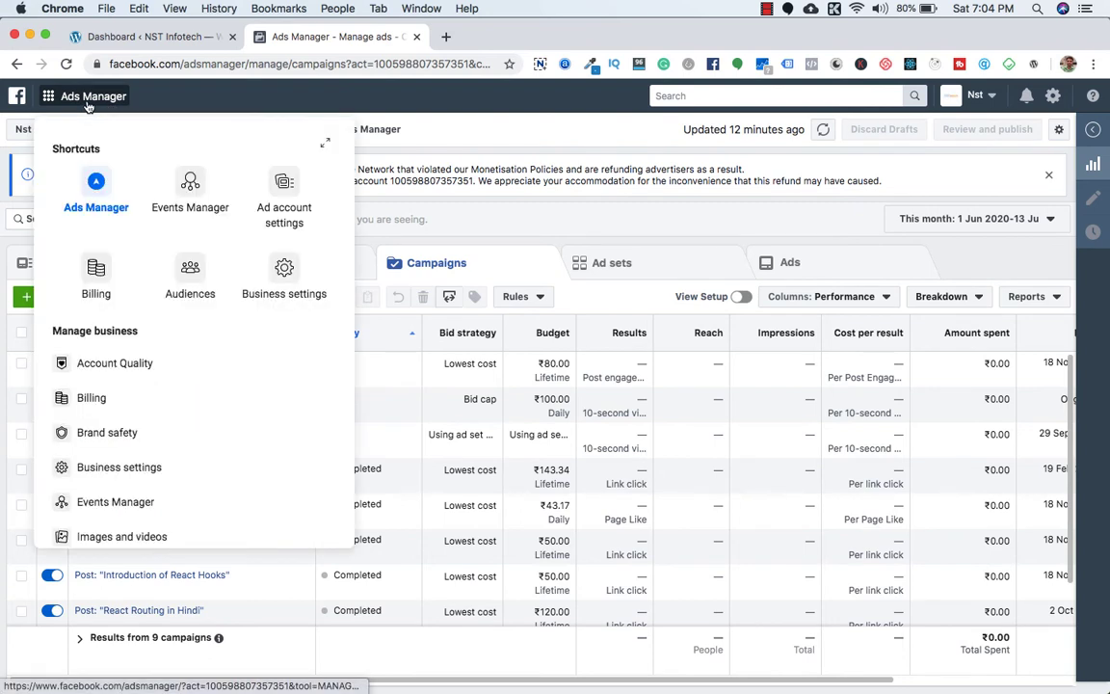
{"action": "left_click", "coordinate": [181, 186]}
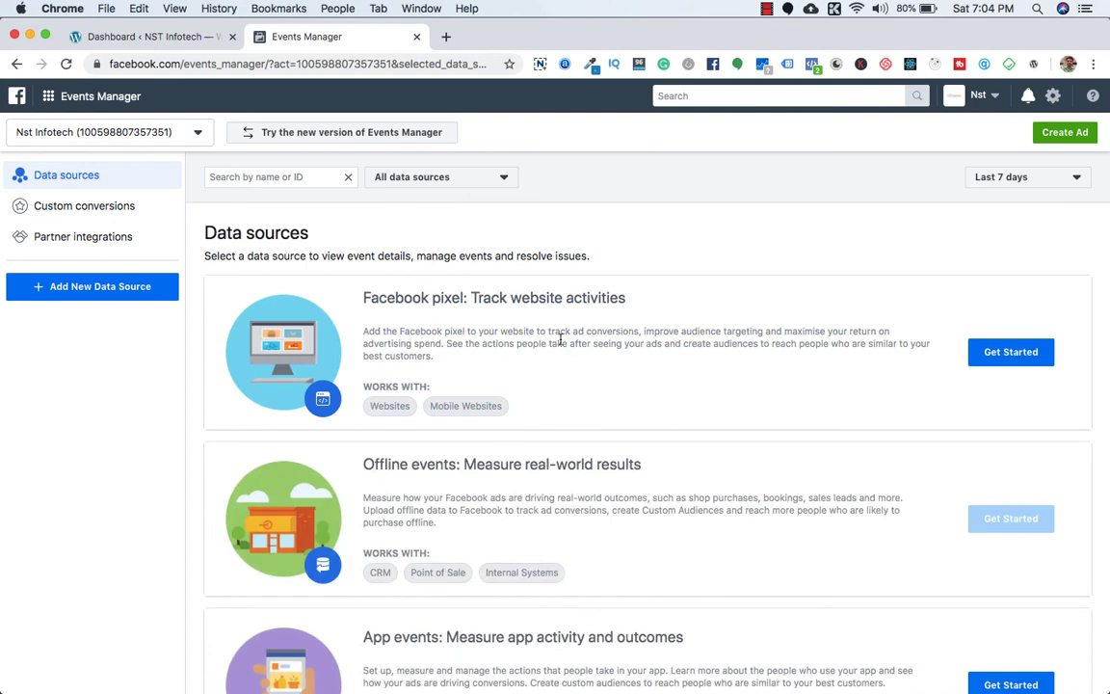
{"action": "scroll", "coordinate": [501, 309], "scroll_direction": "down", "scroll_amount": 2}
{"action": "scroll", "coordinate": [588, 262], "scroll_direction": "up", "scroll_amount": 2}
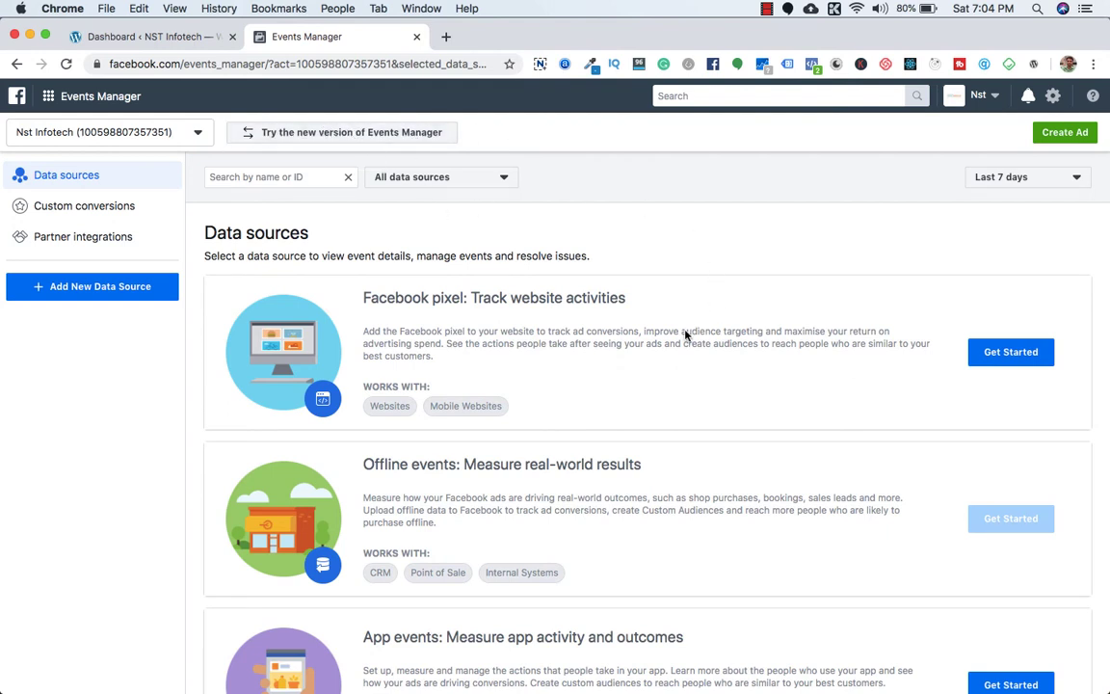
{"action": "left_click", "coordinate": [306, 137]}
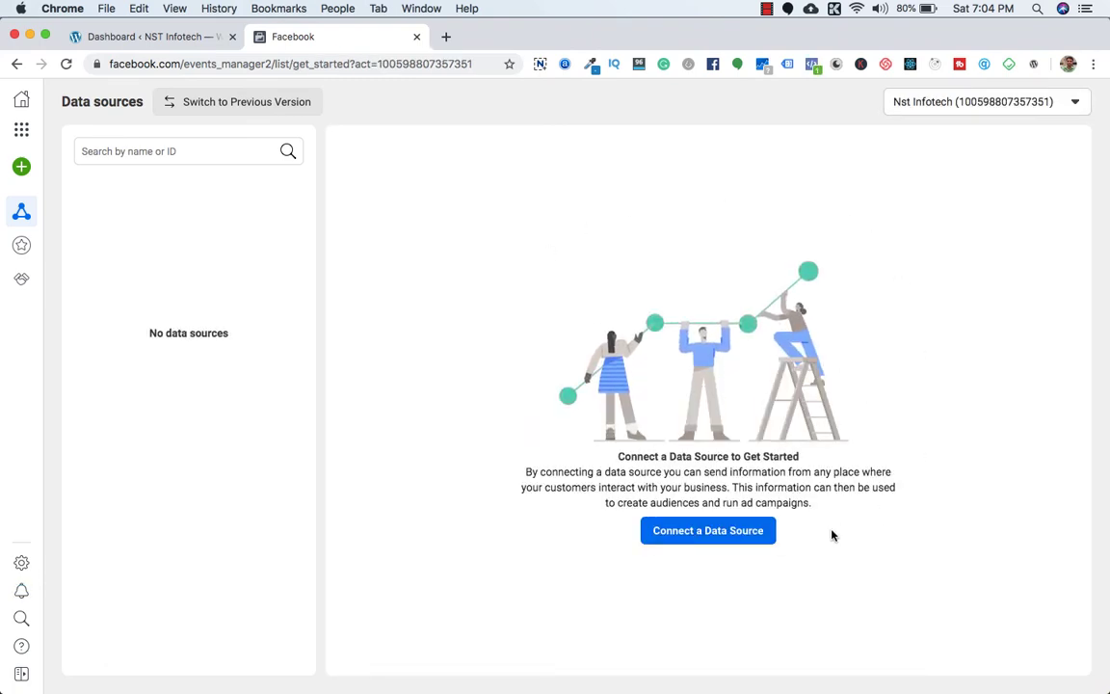
Connect a new Web data source using Facebook Pixel as the connection method.
{"action": "left_click", "coordinate": [680, 538]}
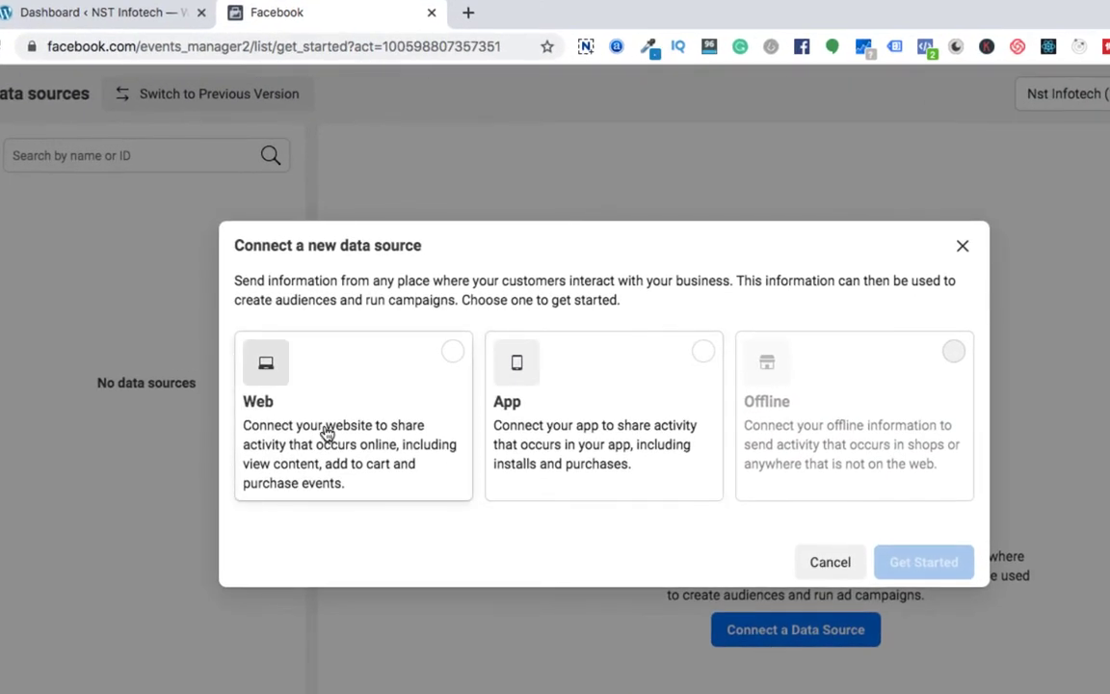
{"action": "left_click", "coordinate": [327, 435]}
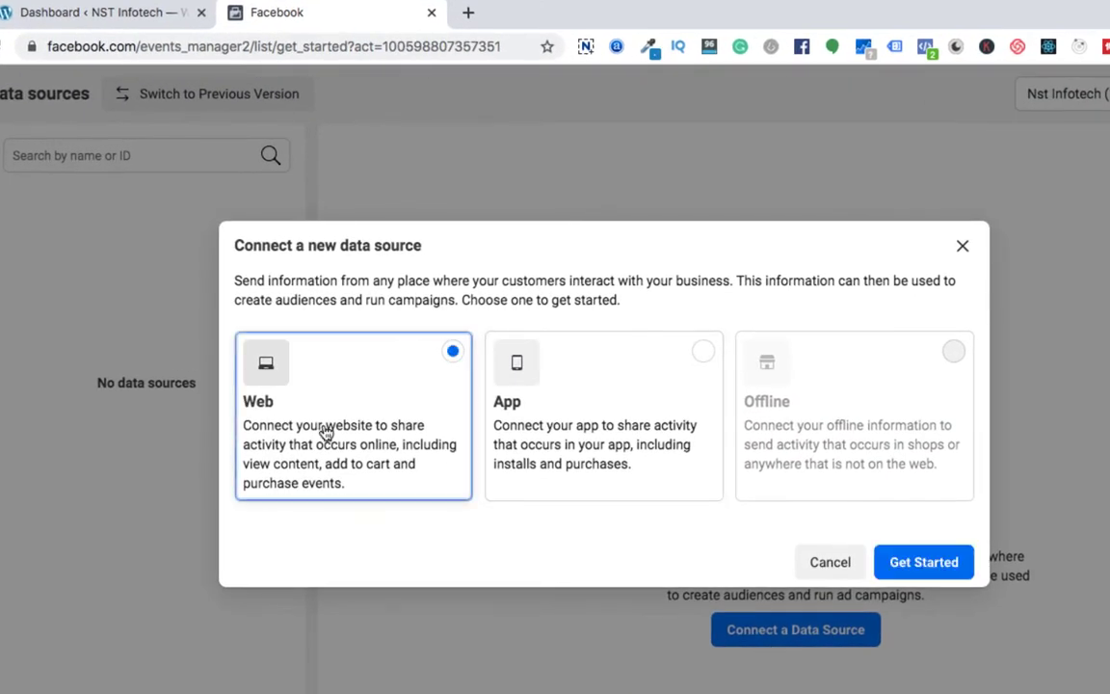
{"action": "left_click", "coordinate": [910, 565]}
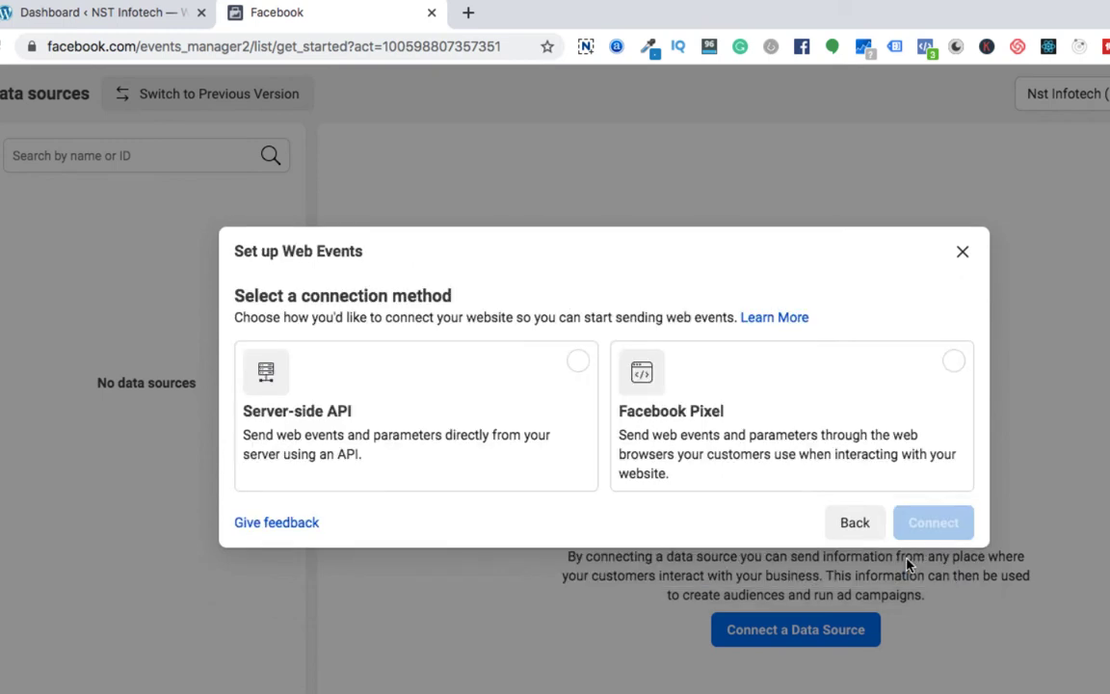
{"action": "left_click", "coordinate": [723, 461]}
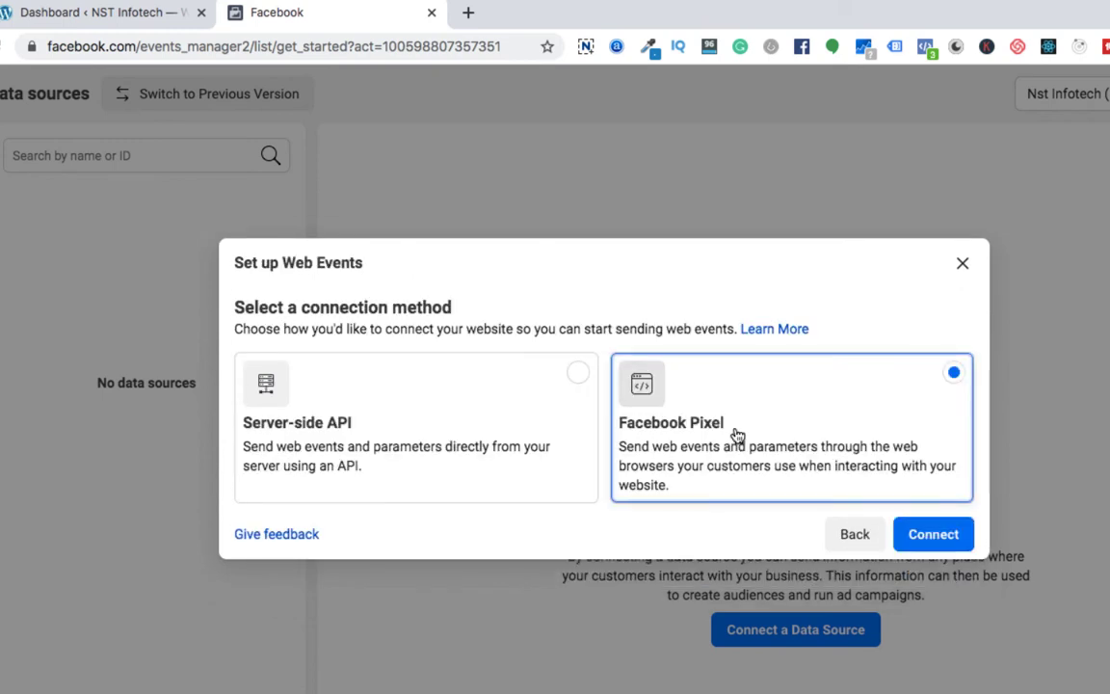
{"action": "left_click", "coordinate": [931, 534]}
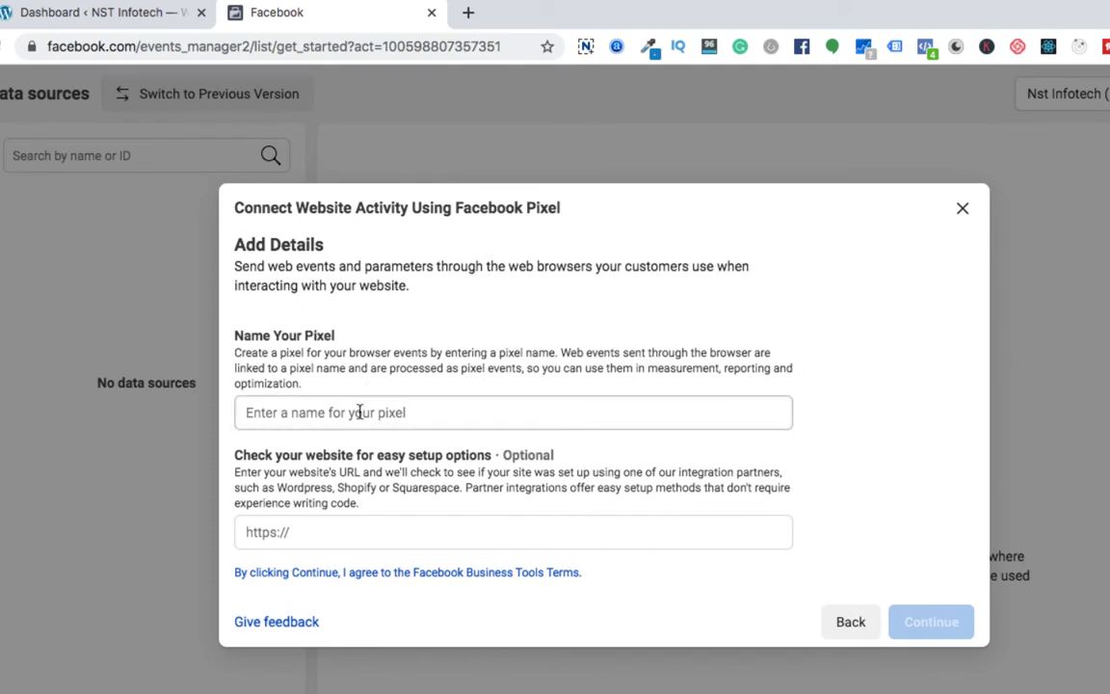
{"action": "left_click", "coordinate": [359, 413]}
{"action": "type", "text": "NST Infotech Pi"}
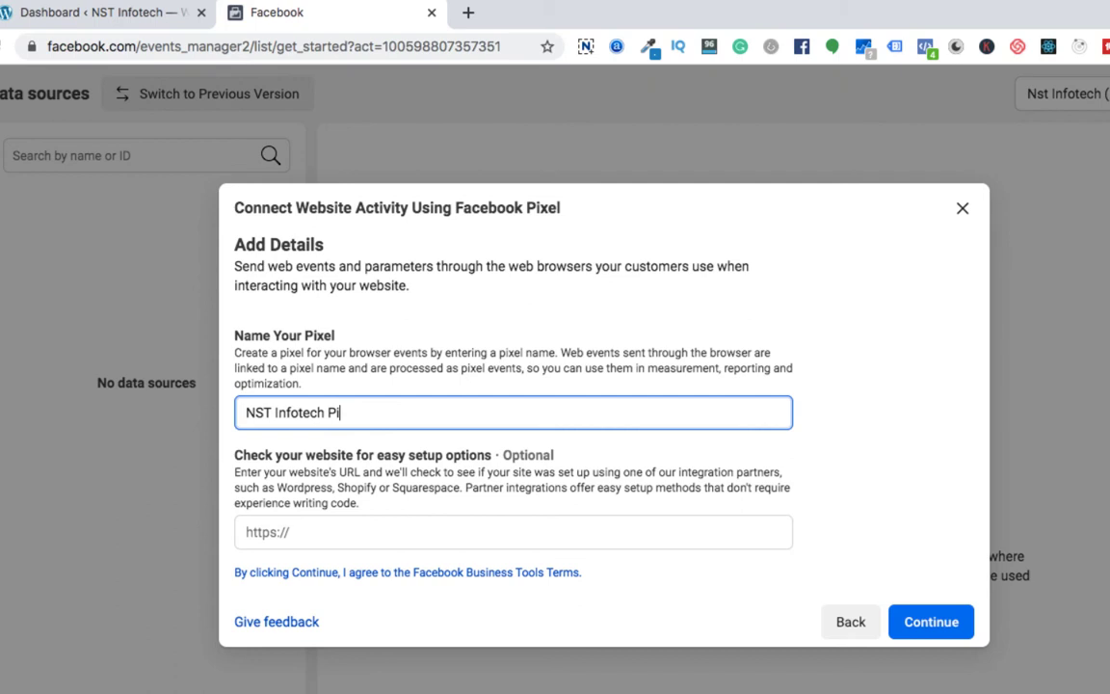
{"action": "type", "text": "l"}
{"action": "key", "text": "Left"}
{"action": "key", "text": "Left"}
{"action": "key", "text": "Left"}
{"action": "key", "text": "Left"}
{"action": "key", "text": "Left"}
{"action": "key", "text": "Left"}
{"action": "type", "text": "'s"}
{"action": "key", "text": "End"}
Open nstinfotech.com in a new browser tab and copy its address.
{"action": "left_click", "coordinate": [468, 13]}
{"action": "type", "text": "nst"}
{"action": "key", "text": "Return"}
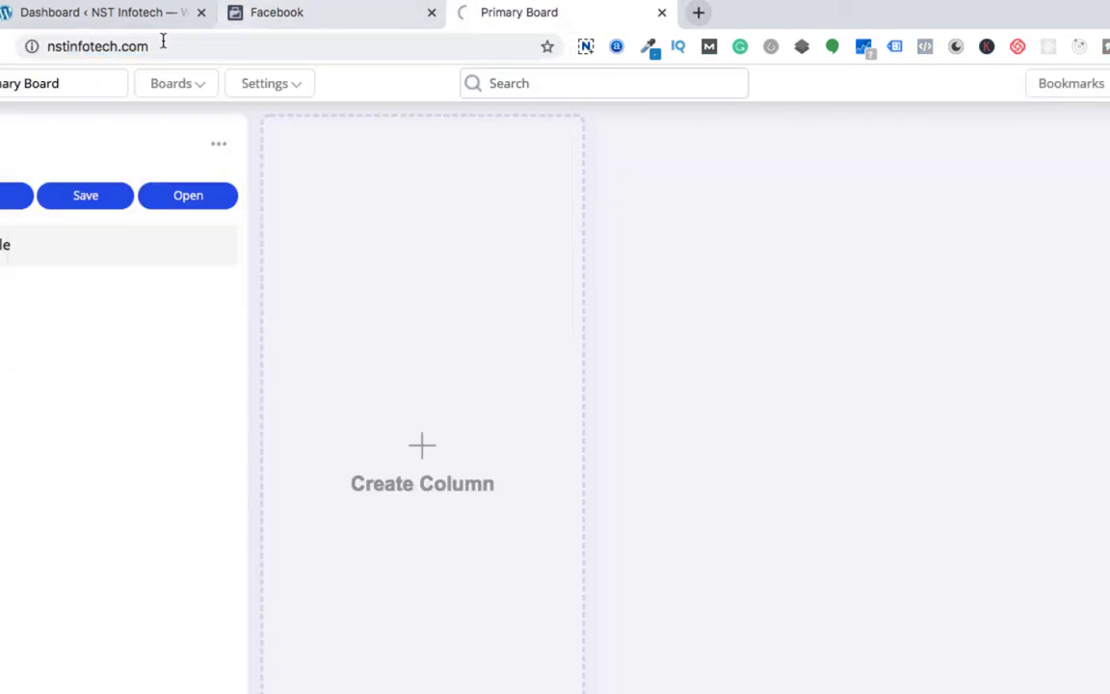
{"action": "left_click", "coordinate": [212, 46]}
{"action": "key", "text": "ctrl+c"}
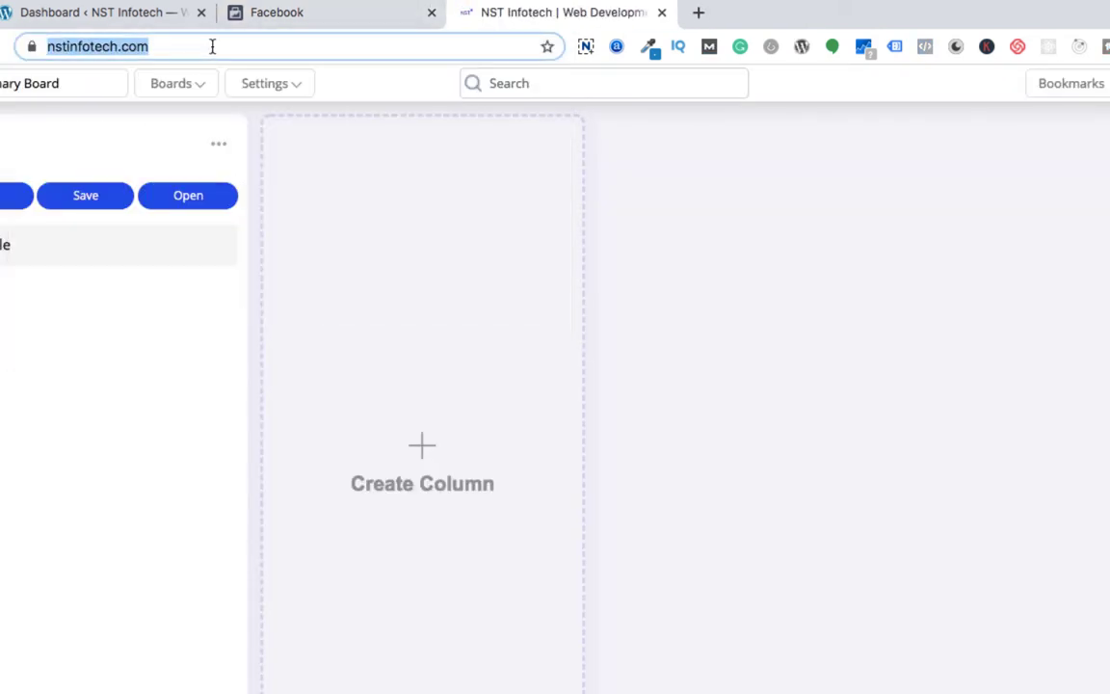
{"action": "left_click", "coordinate": [339, 15]}
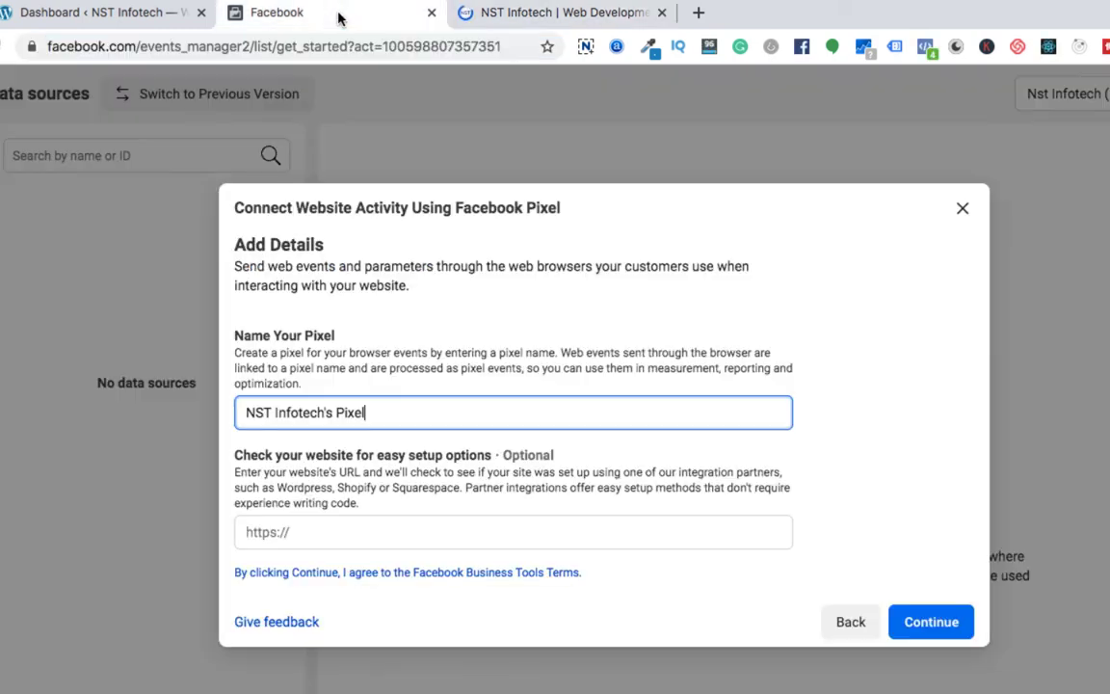
{"action": "left_click", "coordinate": [323, 528]}
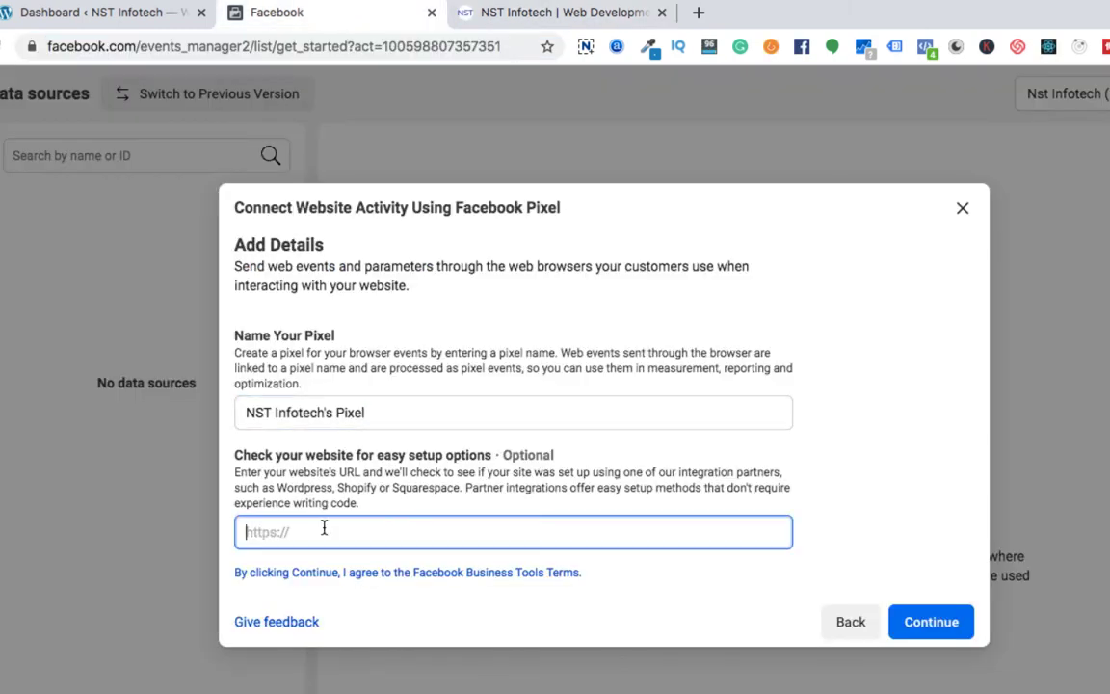
{"action": "key", "text": "ctrl+v"}
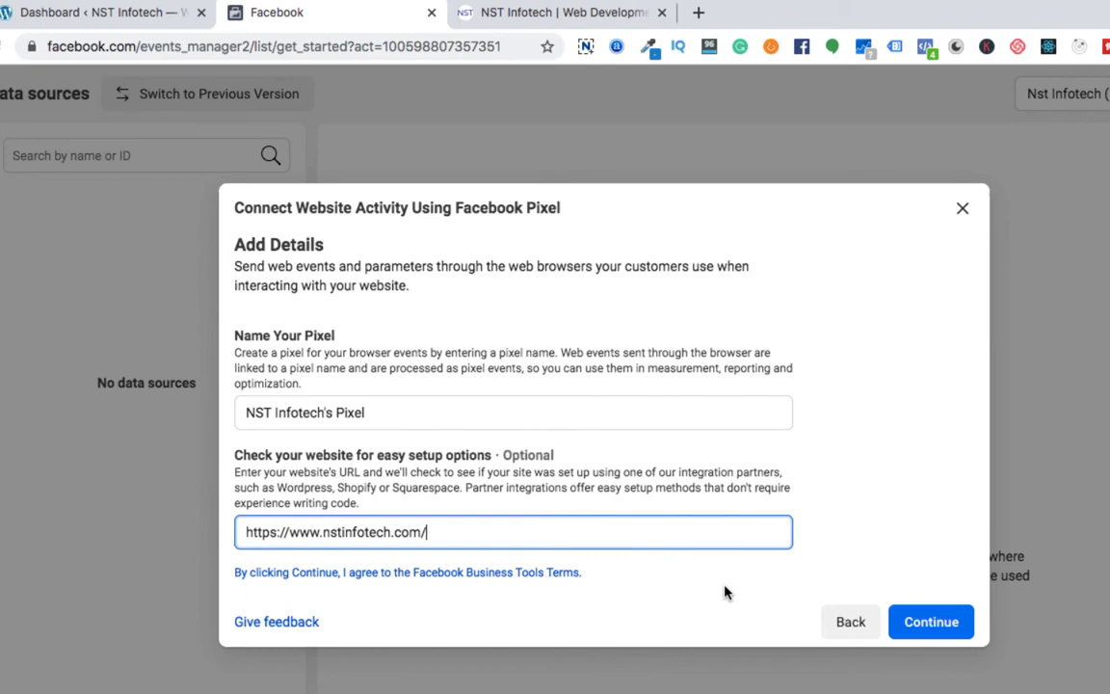
{"action": "left_click", "coordinate": [929, 621]}
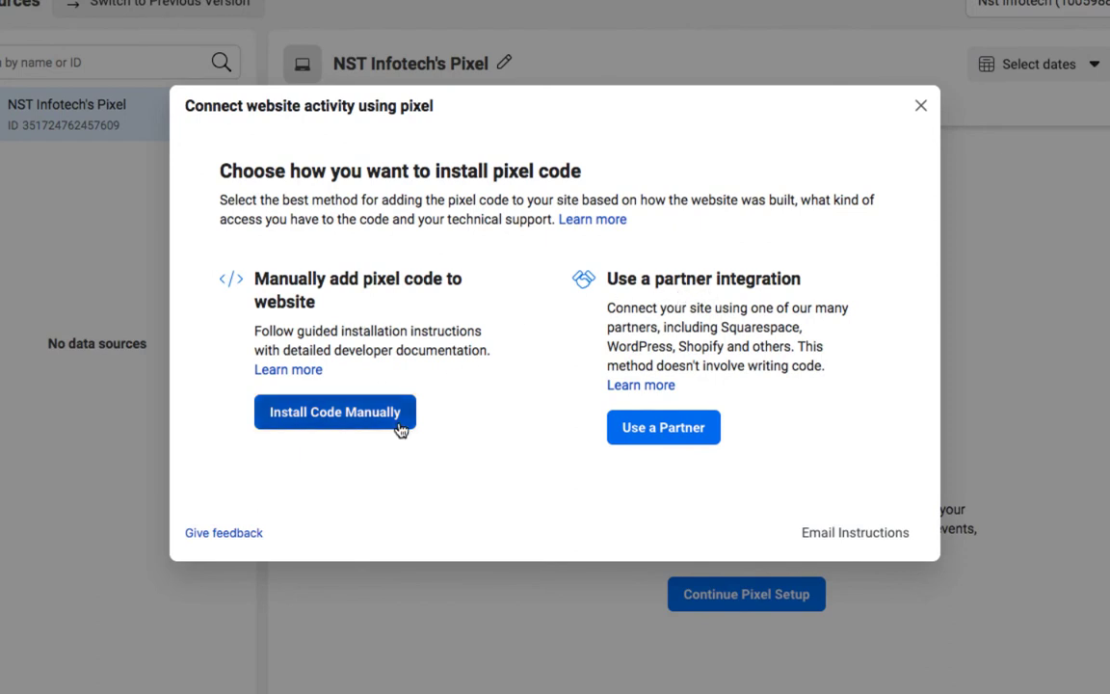
{"action": "left_click", "coordinate": [311, 421]}
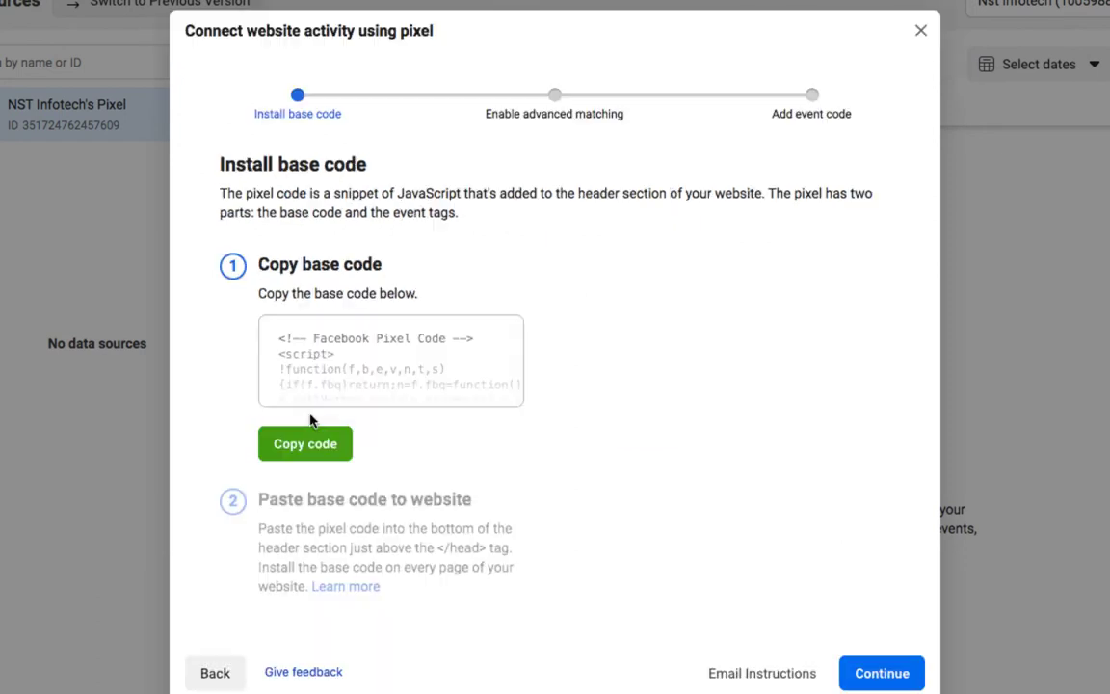
{"action": "scroll", "coordinate": [375, 356], "scroll_direction": "down", "scroll_amount": 1}
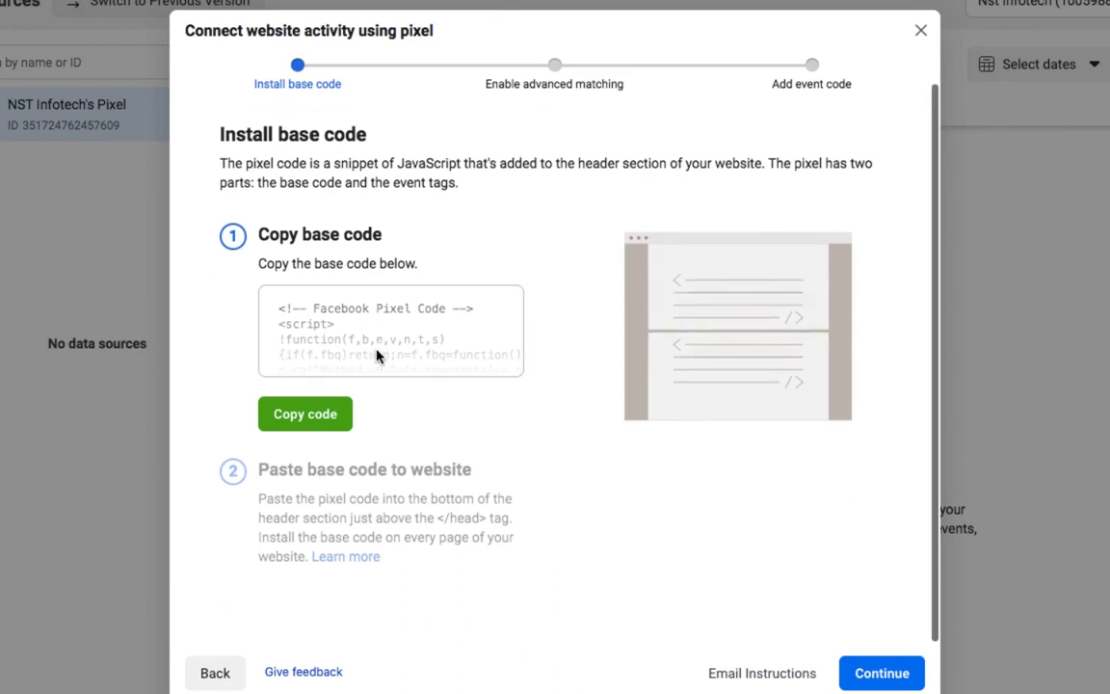
{"action": "left_click", "coordinate": [305, 415]}
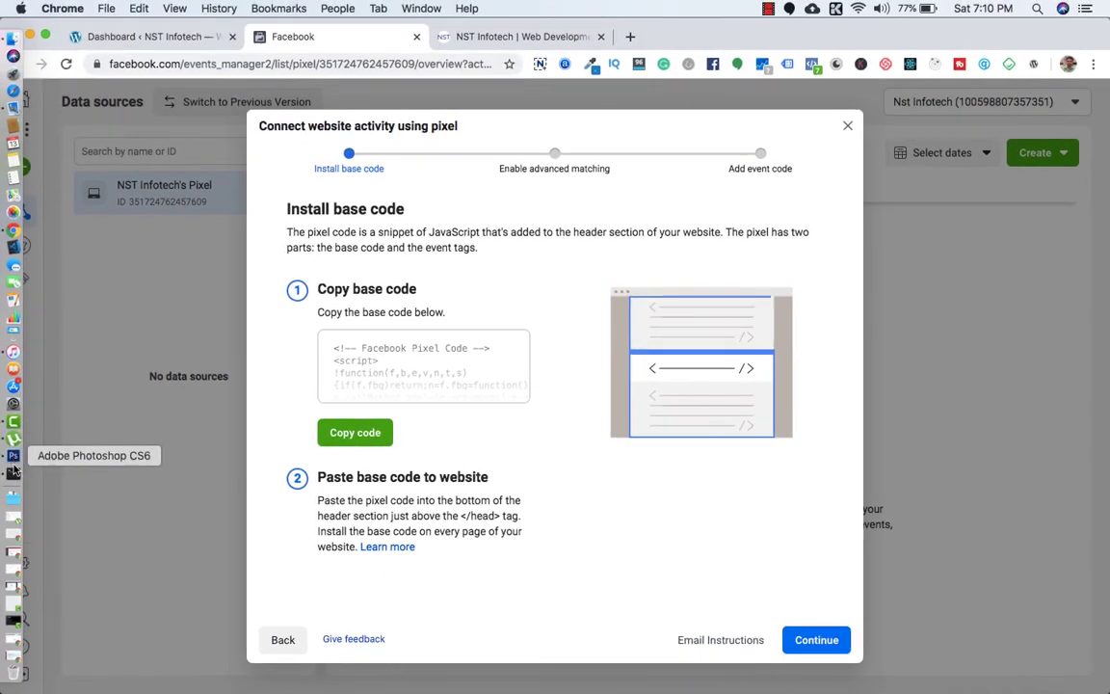
Switch to Terminal and change the working directory to desktop, clearing the earlier output.
{"action": "left_click", "coordinate": [11, 471]}
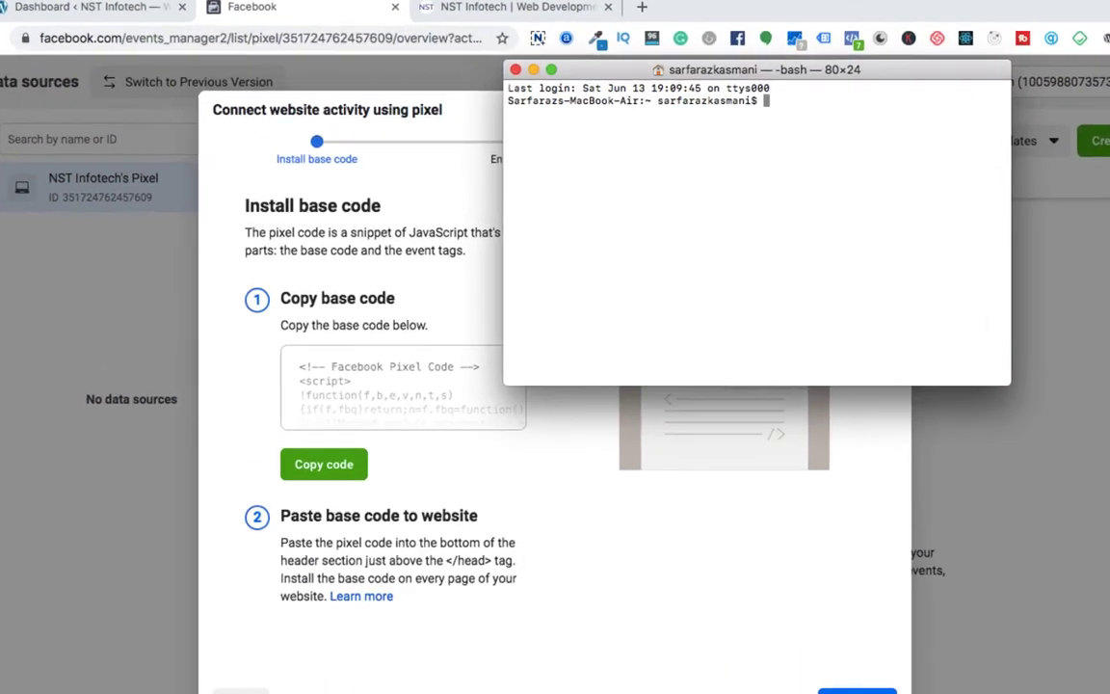
{"action": "type", "text": "cd destp"}
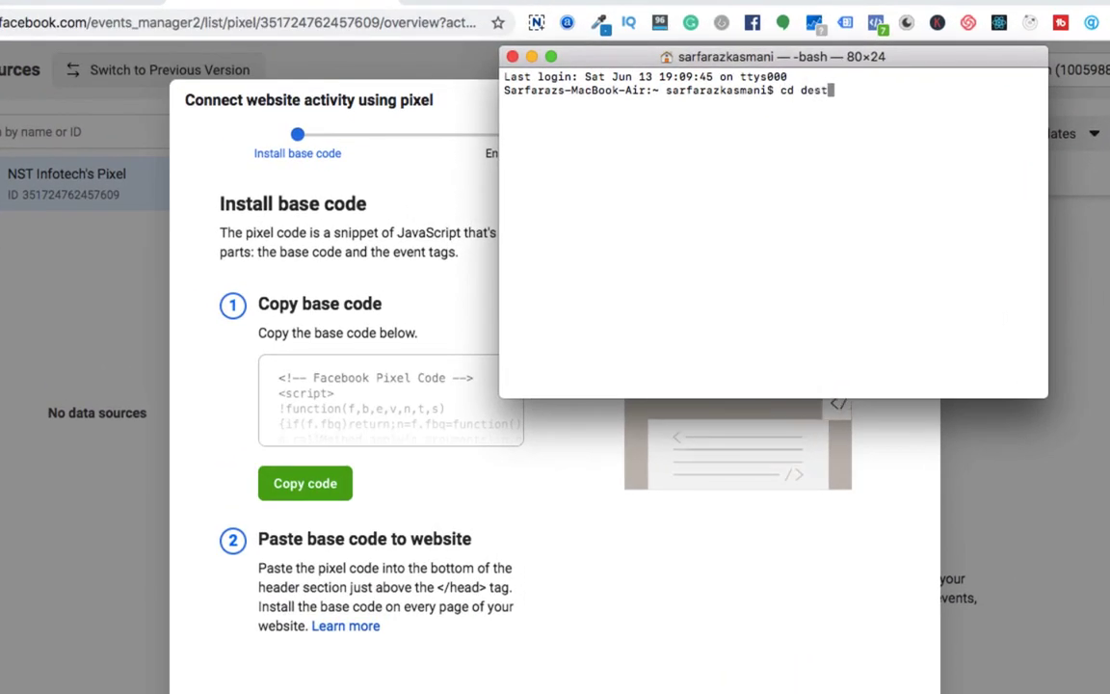
{"action": "key", "text": "BackSpace"}
{"action": "type", "text": "op"}
{"action": "key", "text": "Return"}
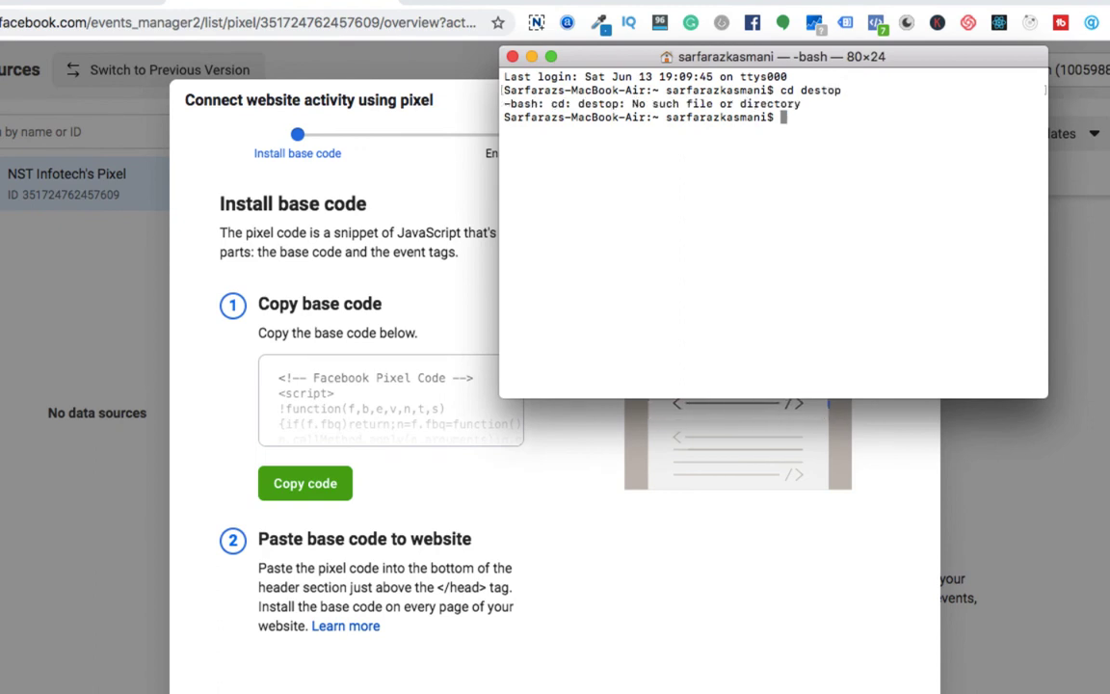
{"action": "type", "text": "cd desktop"}
{"action": "key", "text": "Return"}
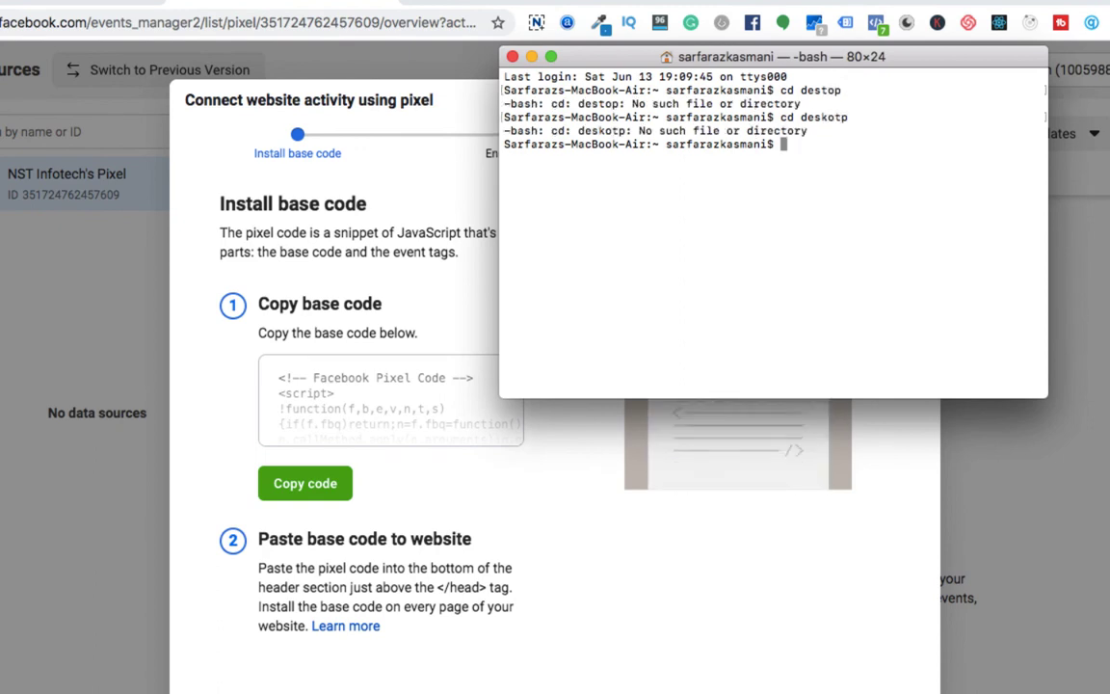
{"action": "type", "text": "clear"}
{"action": "key", "text": "Return"}
{"action": "type", "text": "cd desktop"}
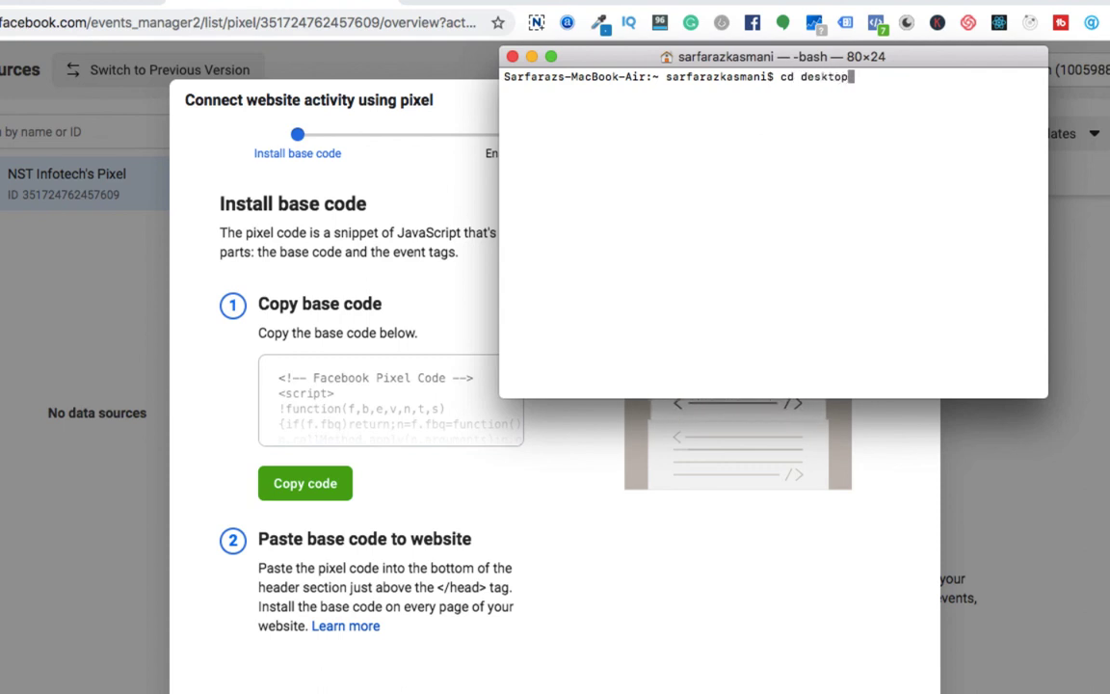
{"action": "key", "text": "Return"}
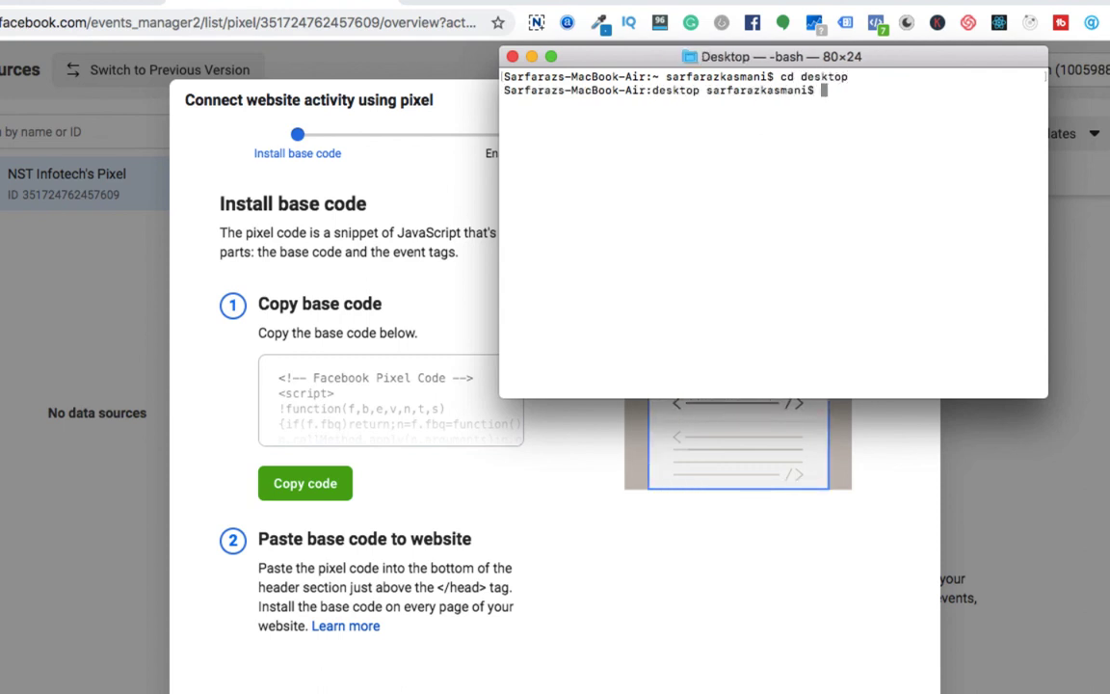
Create an empty file named fbpixel.txt on the desktop with the touch command and close the Terminal window.
{"action": "type", "text": "touch "}
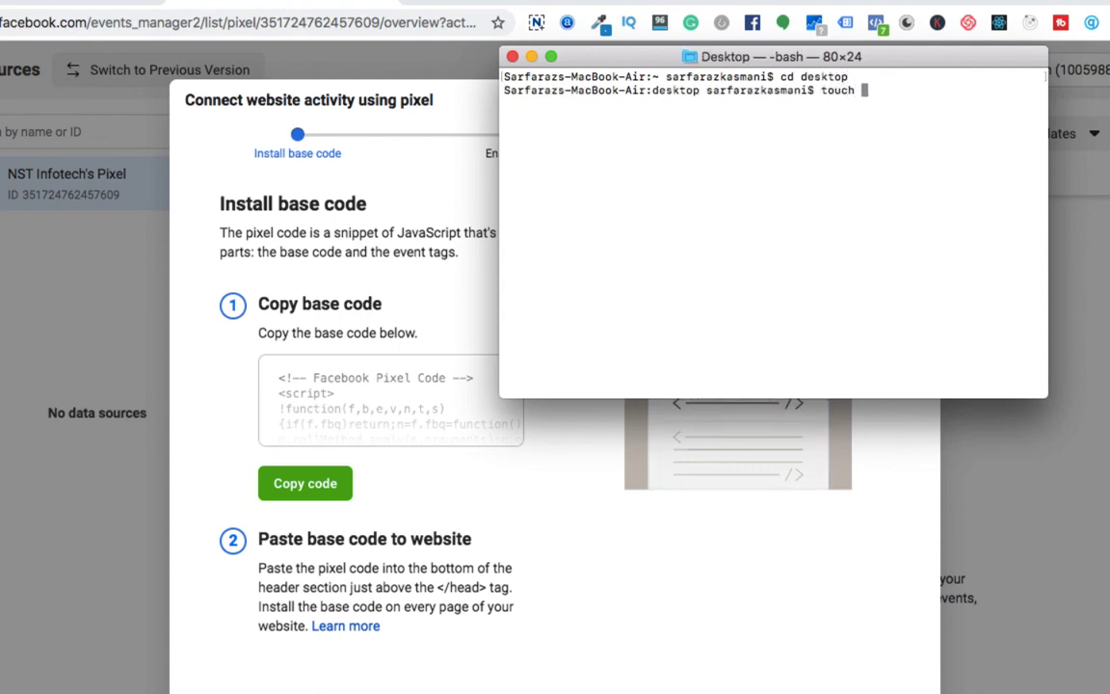
{"action": "type", "text": "fbpi"}
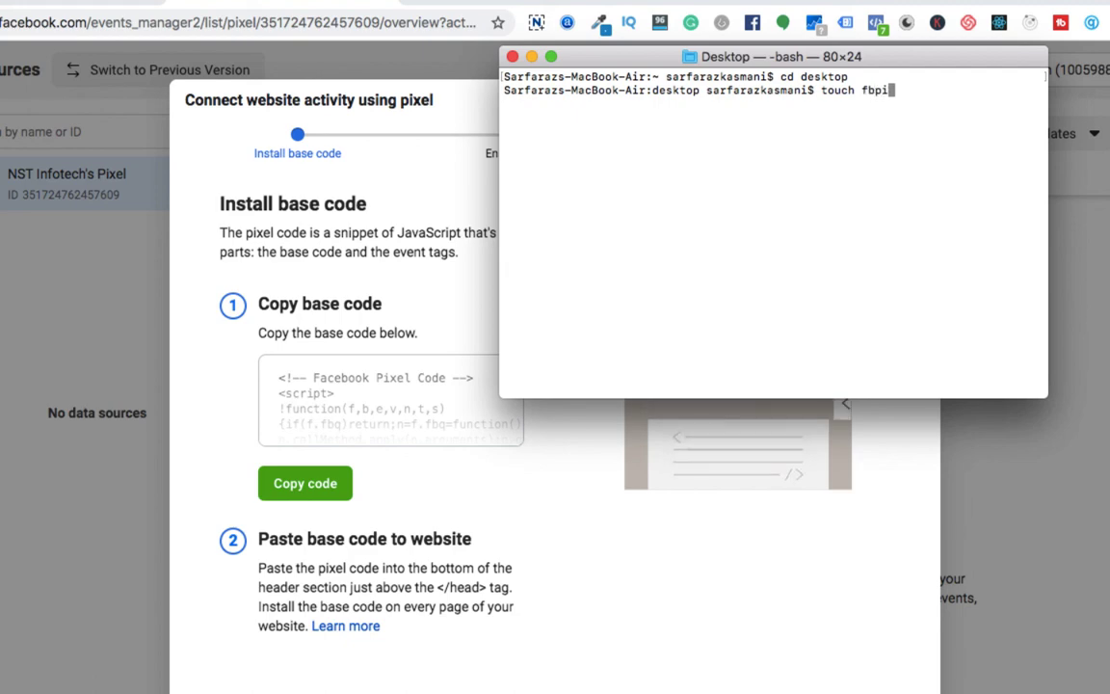
{"action": "type", "text": "xel."}
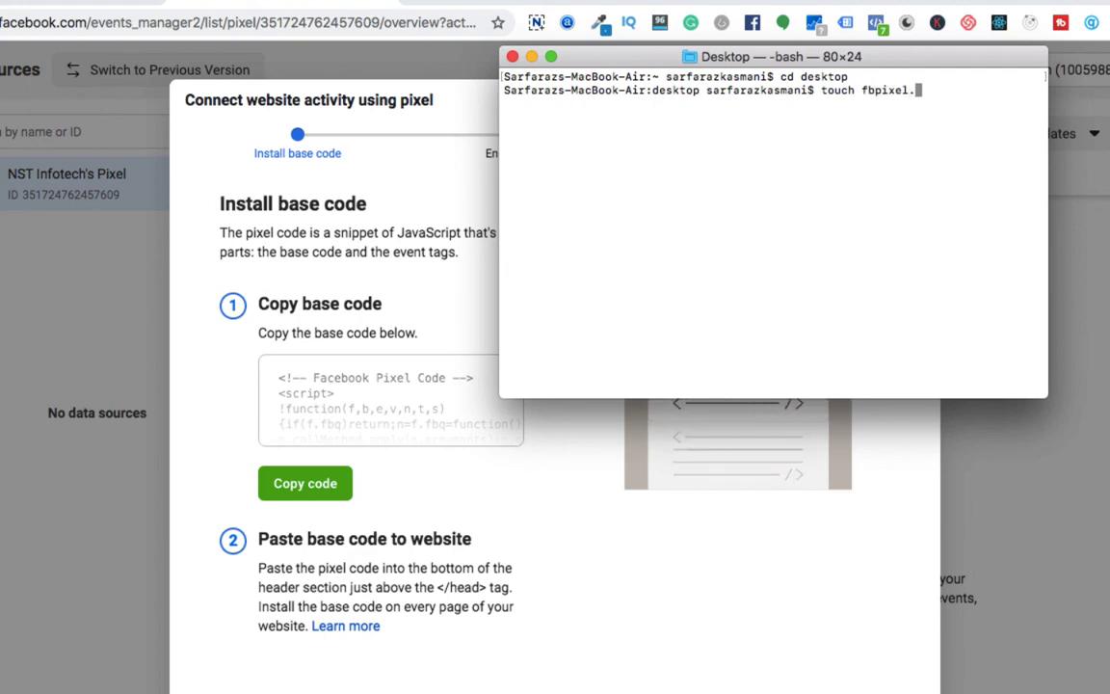
{"action": "type", "text": "txt"}
{"action": "key", "text": "Return"}
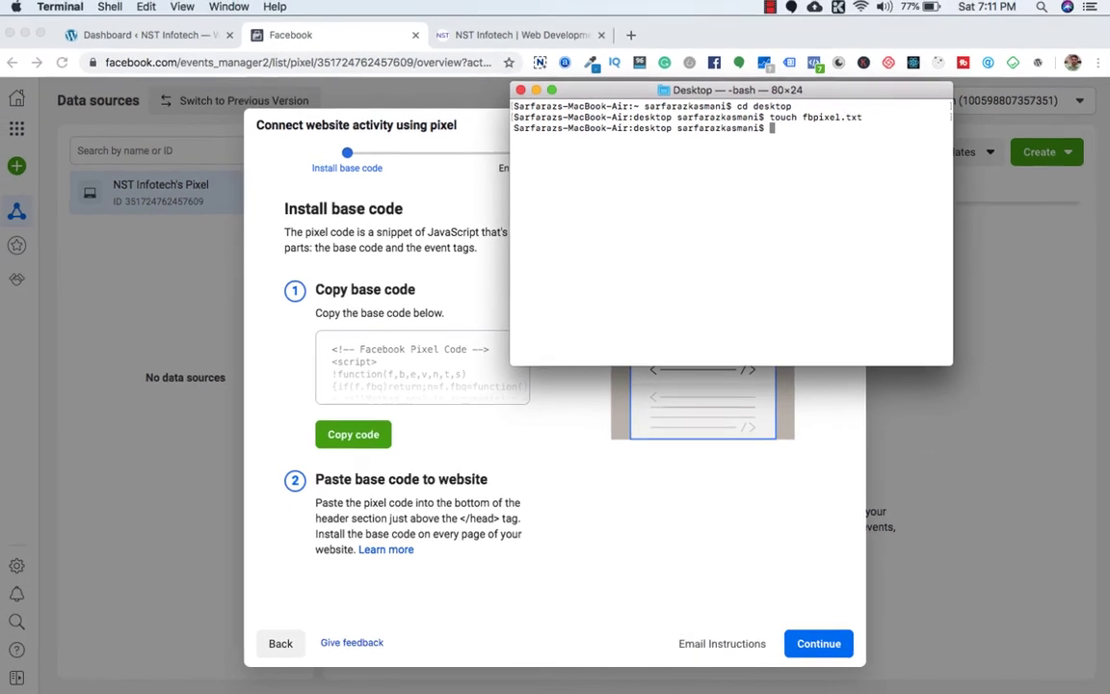
{"action": "left_click", "coordinate": [520, 92]}
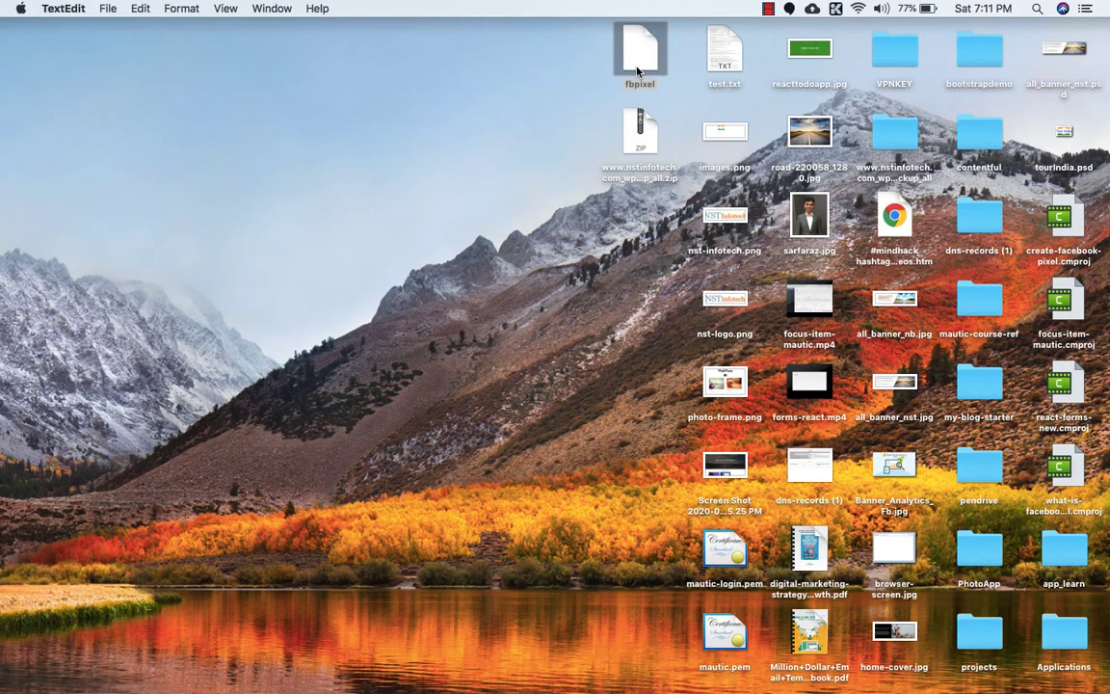
Open the fbpixel file in TextEdit, paste the copied base code into it and save it.
{"action": "double_click", "coordinate": [637, 71]}
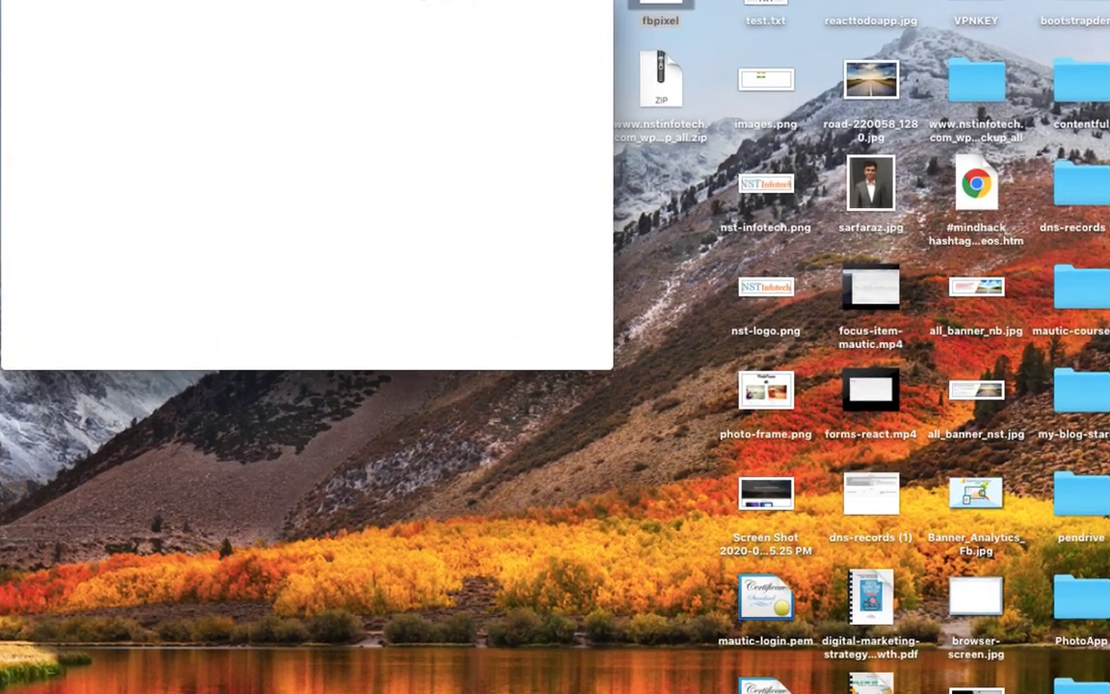
{"action": "left_click_drag", "start_coordinate": [388, 0], "coordinate": [760, 18]}
{"action": "key", "text": "super+v"}
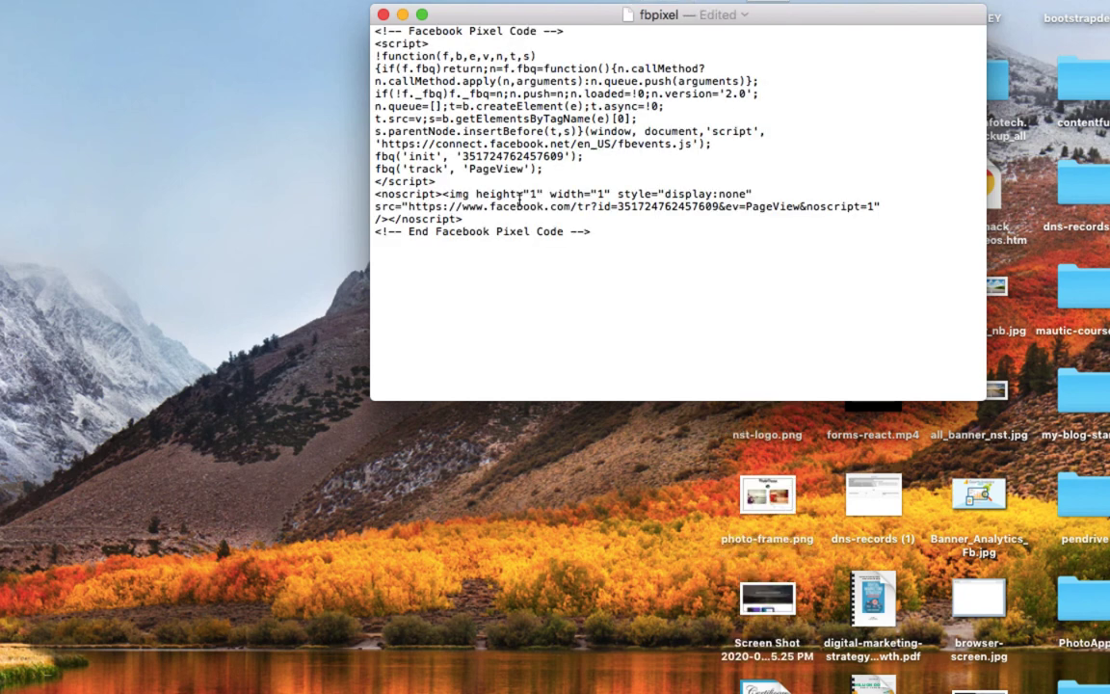
{"action": "key", "text": "super+s"}
Examine the pixel ID in the fbq init call and in the noscript image URL of the base code.
{"action": "double_click", "coordinate": [517, 156]}
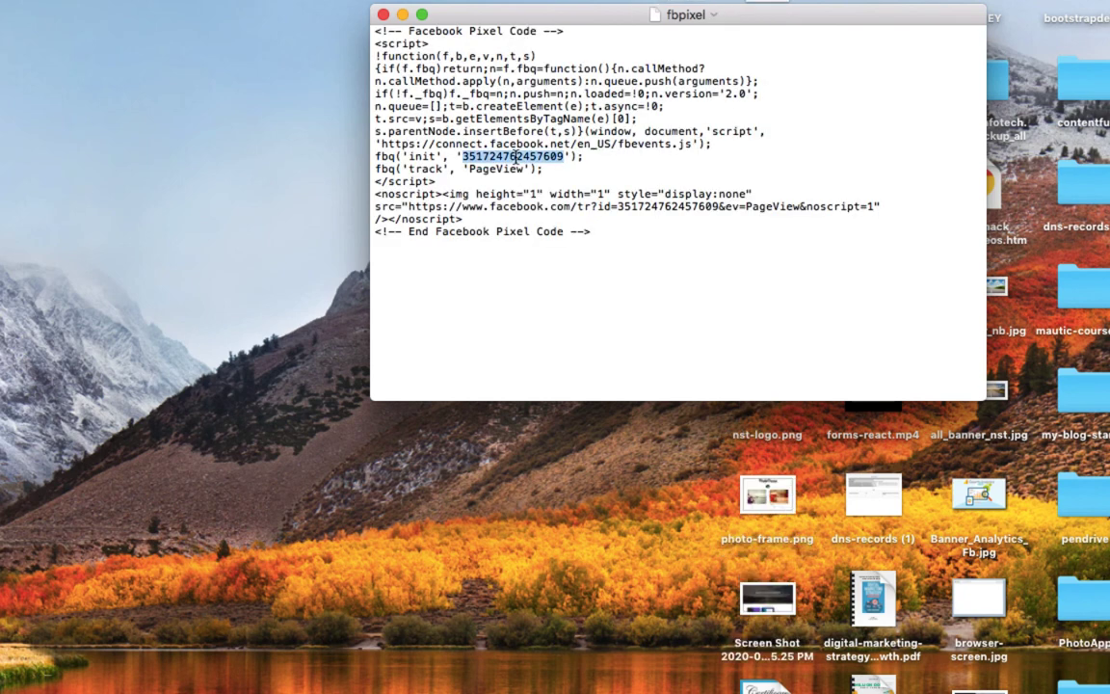
{"action": "double_click", "coordinate": [680, 210]}
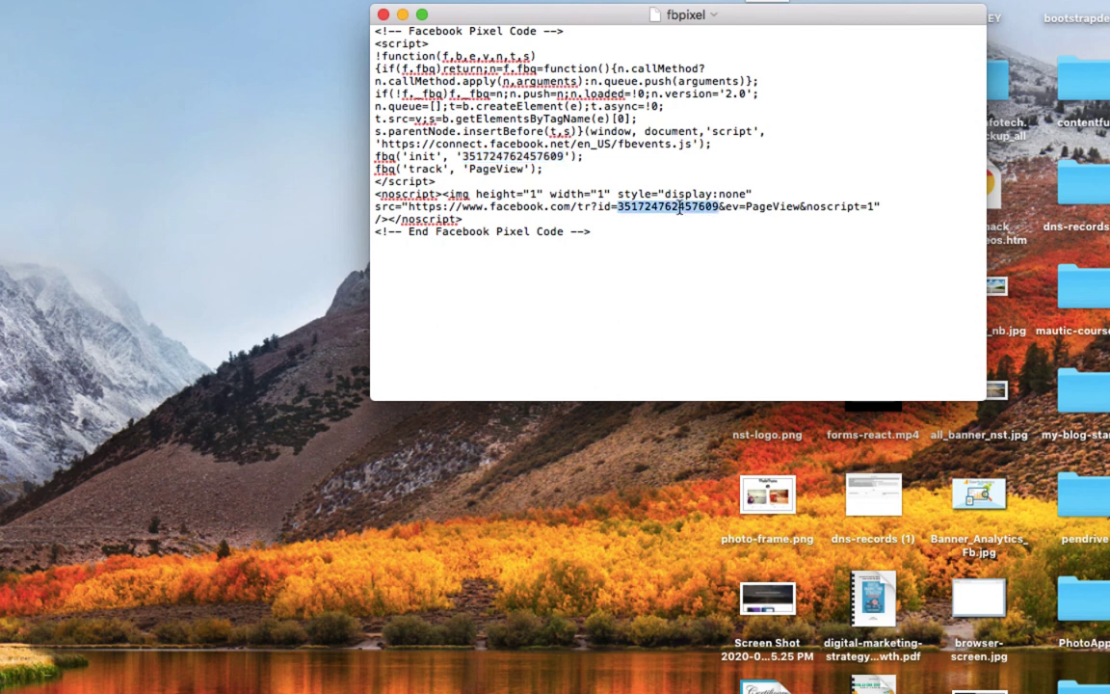
{"action": "left_click", "coordinate": [539, 156]}
{"action": "double_click", "coordinate": [522, 156]}
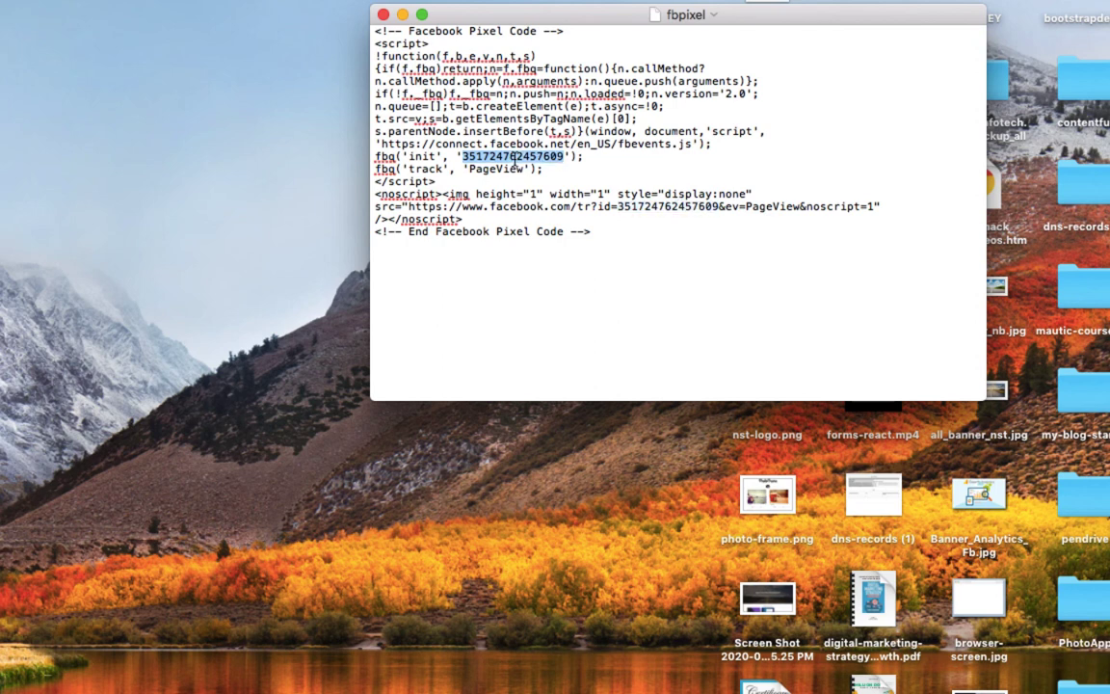